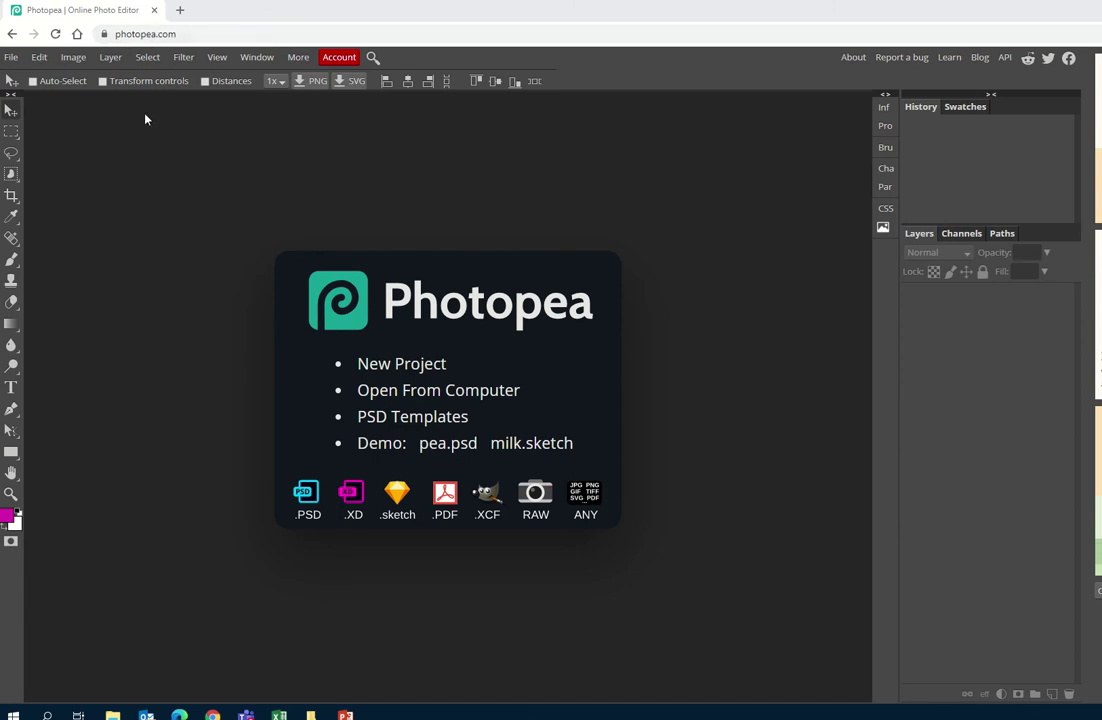
# - Bring up the file chooser for opening an image from the computer
pyautogui.click(11, 58)
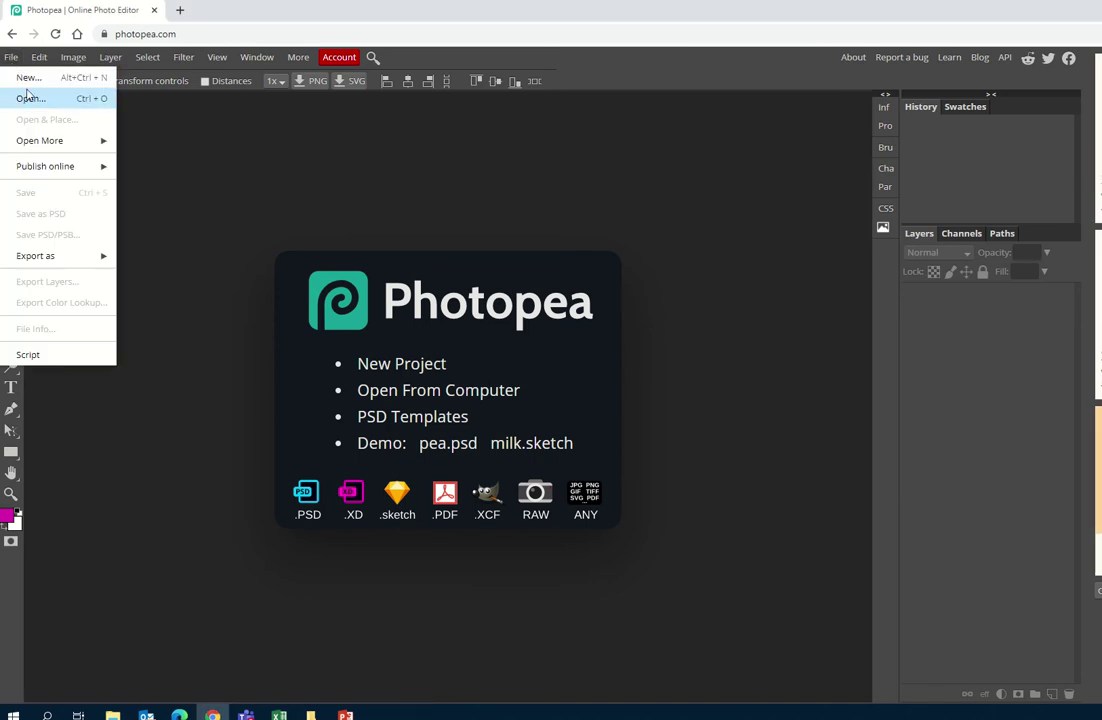
pyautogui.click(30, 99)
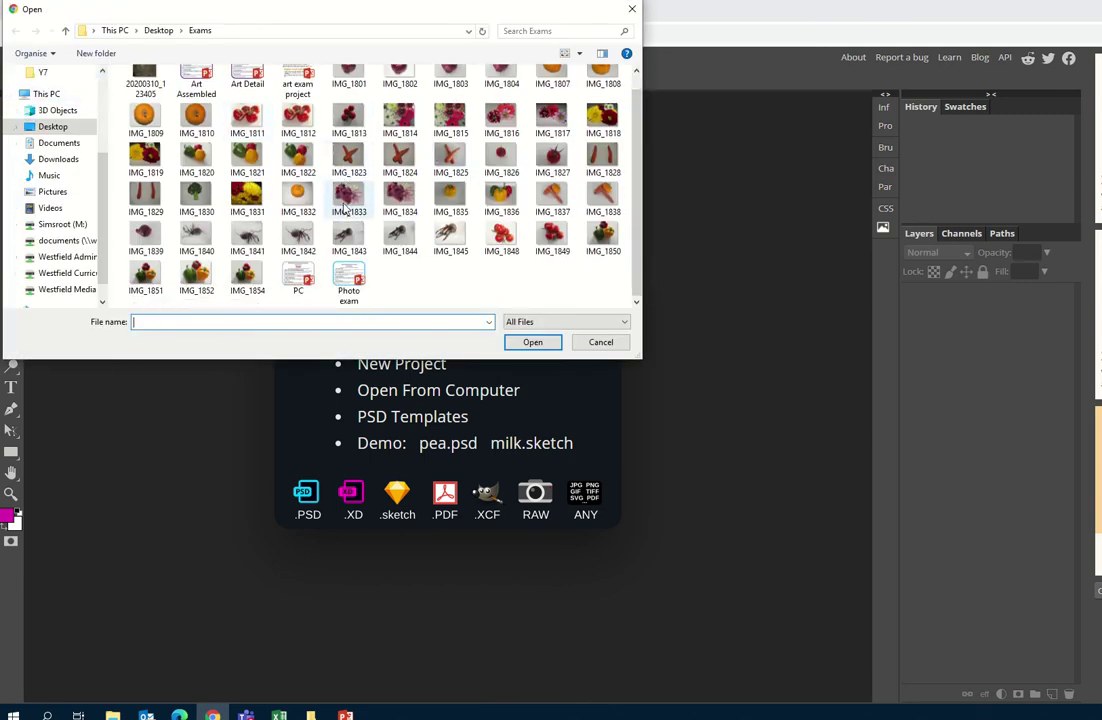
pyautogui.click(562, 30)
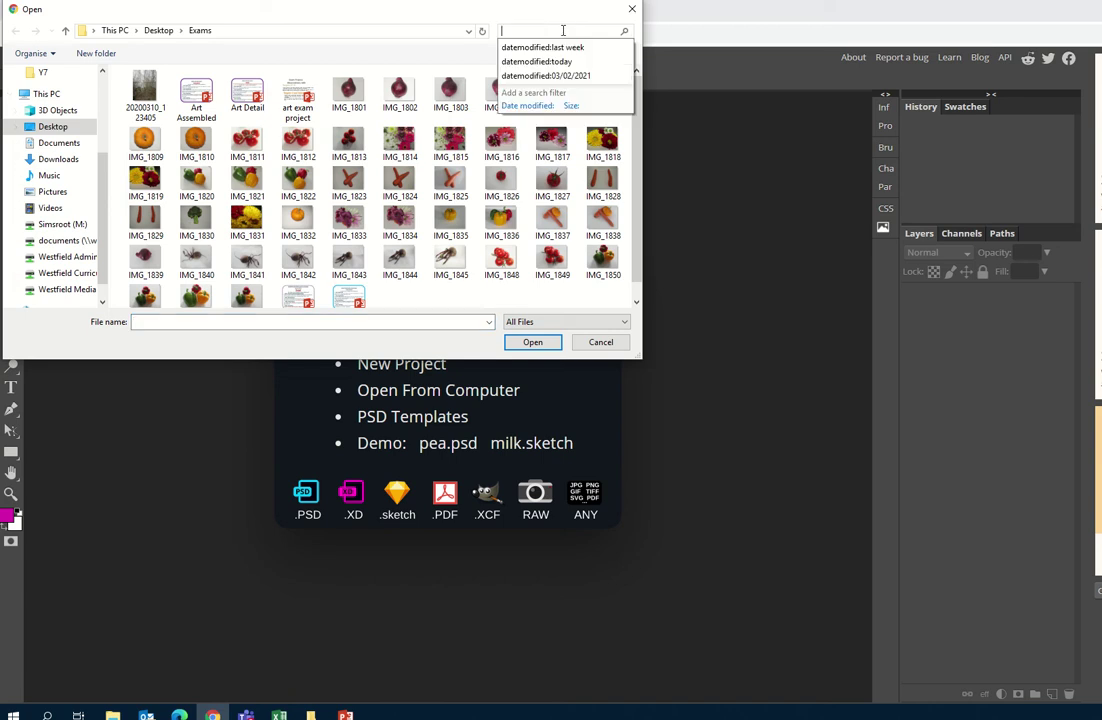
pyautogui.click(542, 47)
pyautogui.click(552, 31)
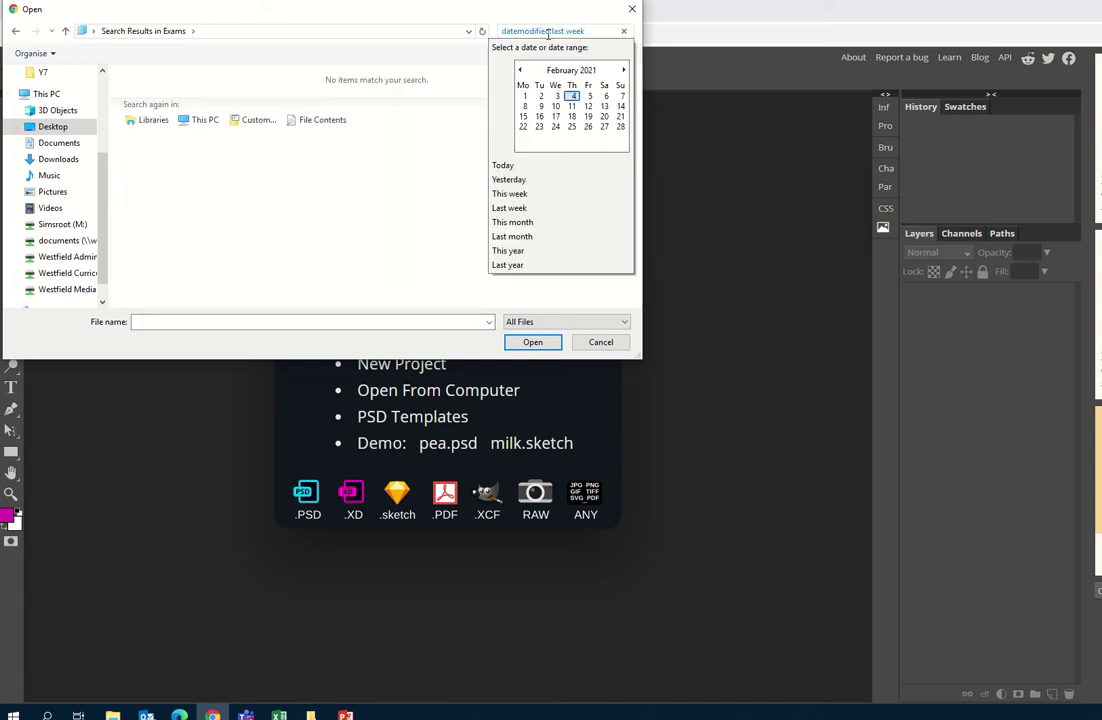
pyautogui.click(549, 31)
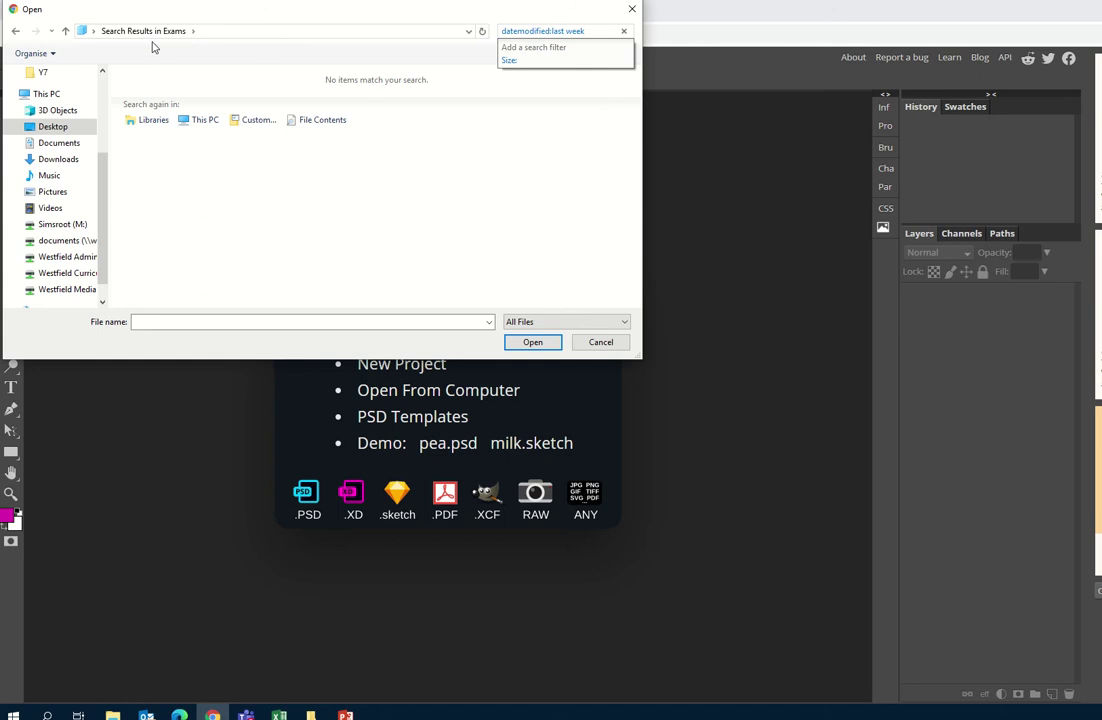
pyautogui.click(586, 31)
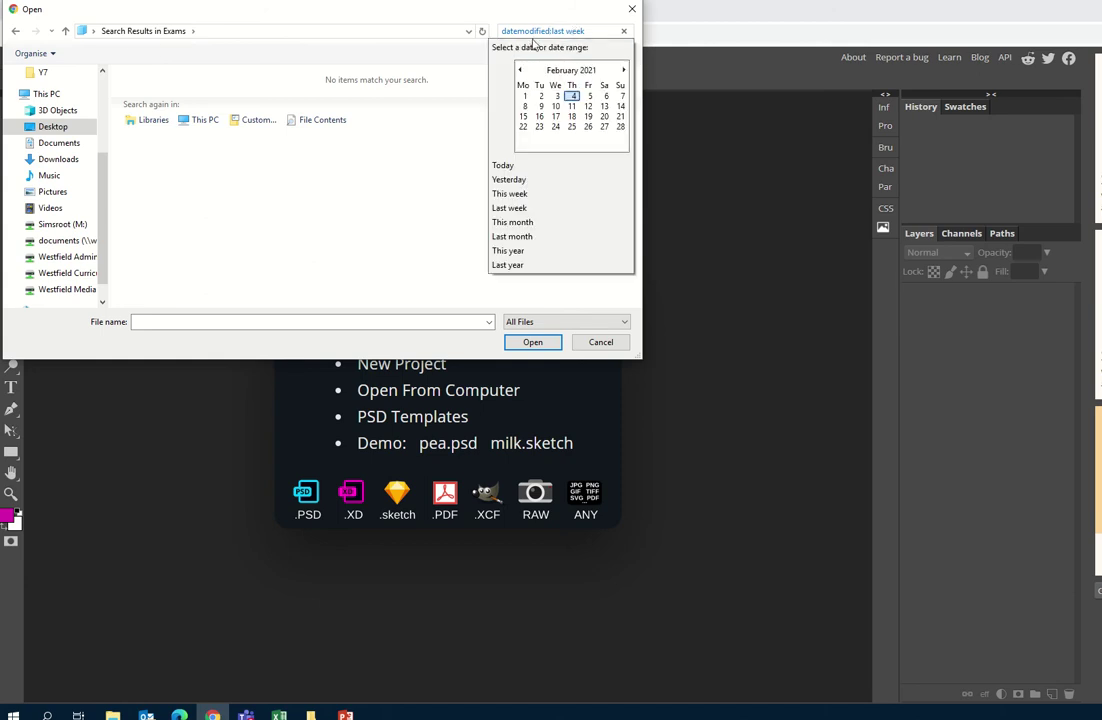
pyautogui.click(504, 166)
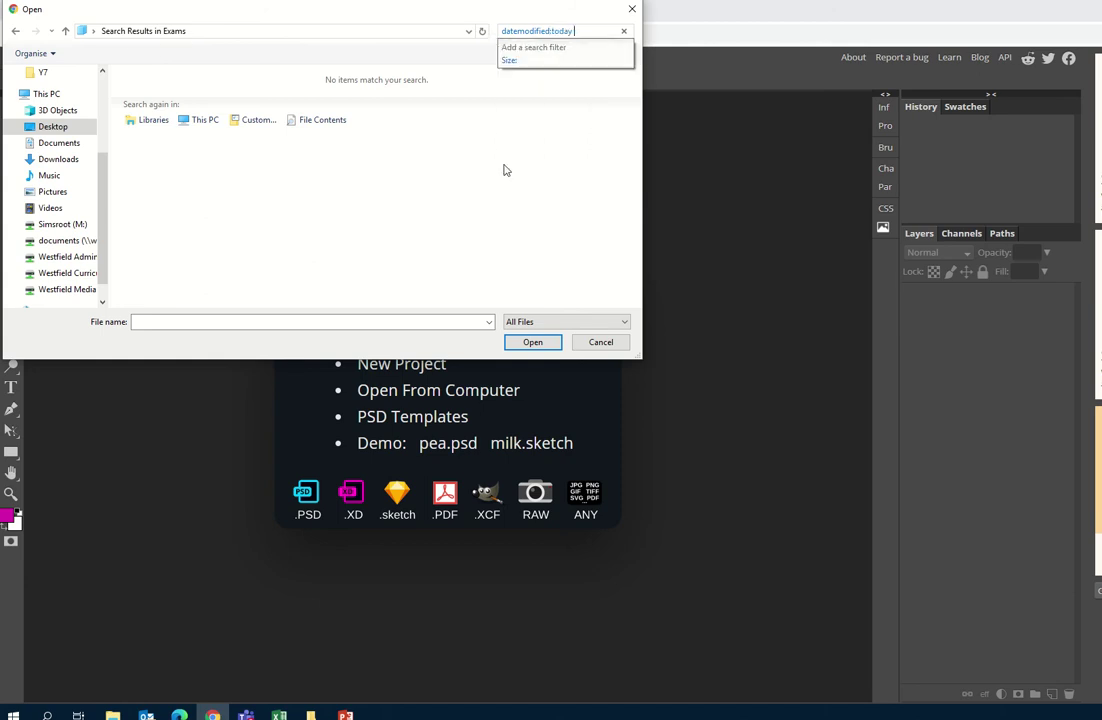
# - Open the image Picture3 from the Desktop folder
pyautogui.click(53, 127)
pyautogui.click(208, 120)
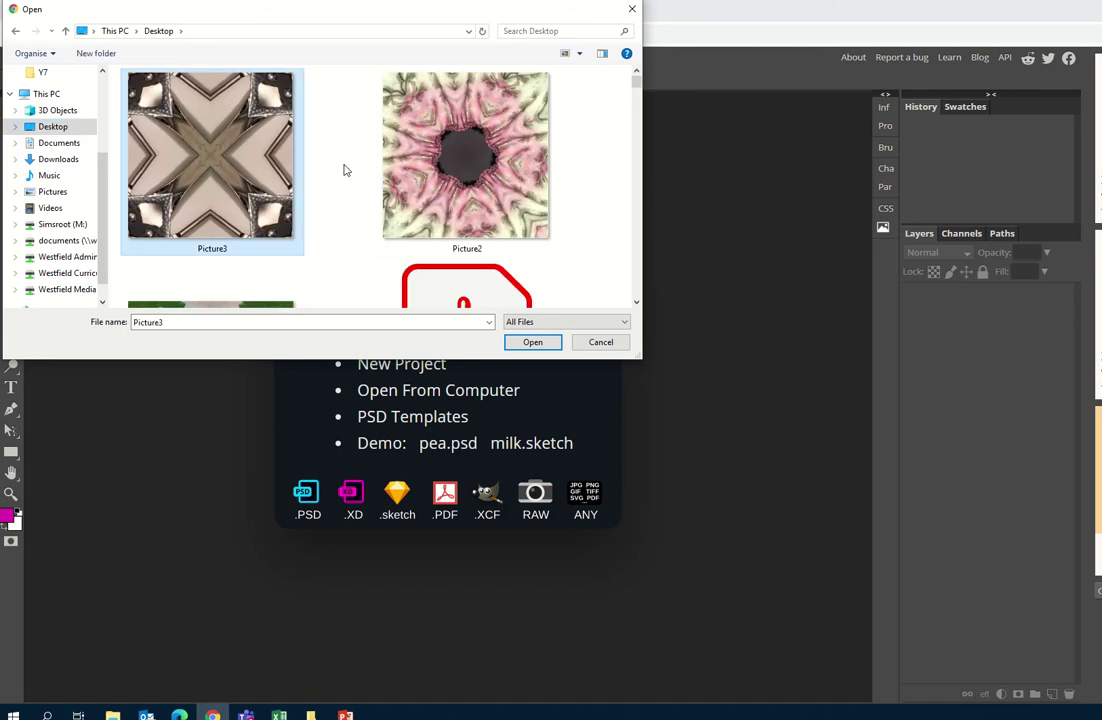
pyautogui.click(533, 342)
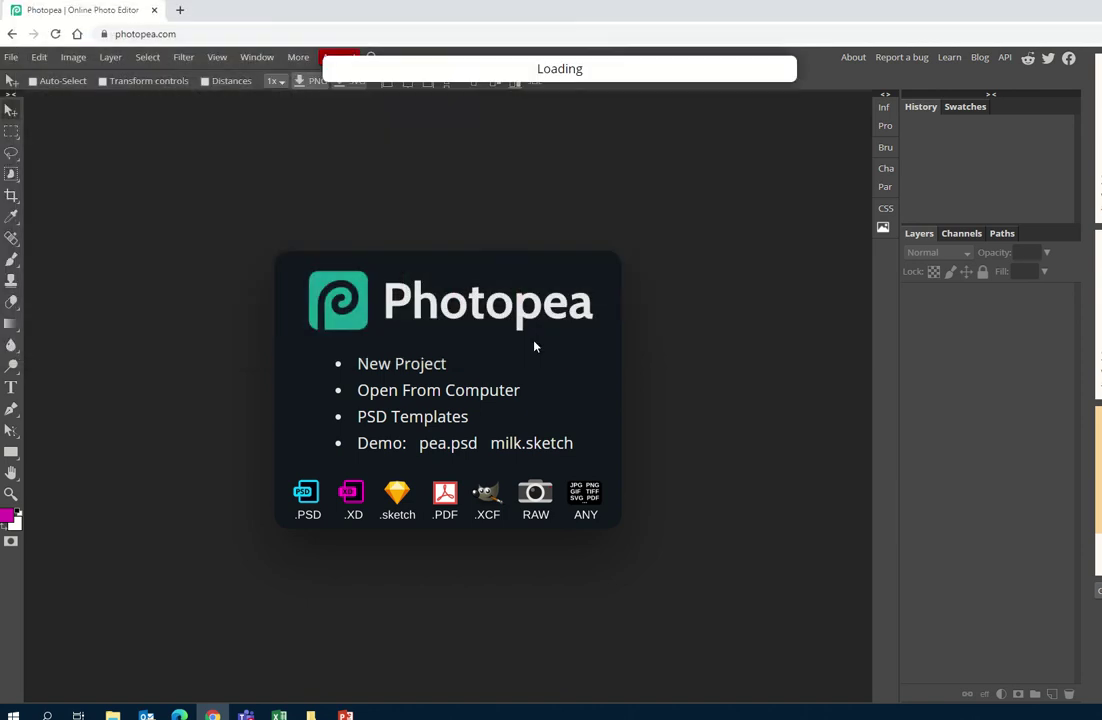
# - Open the image Picture2 from the Desktop folder as a second document
pyautogui.click(10, 57)
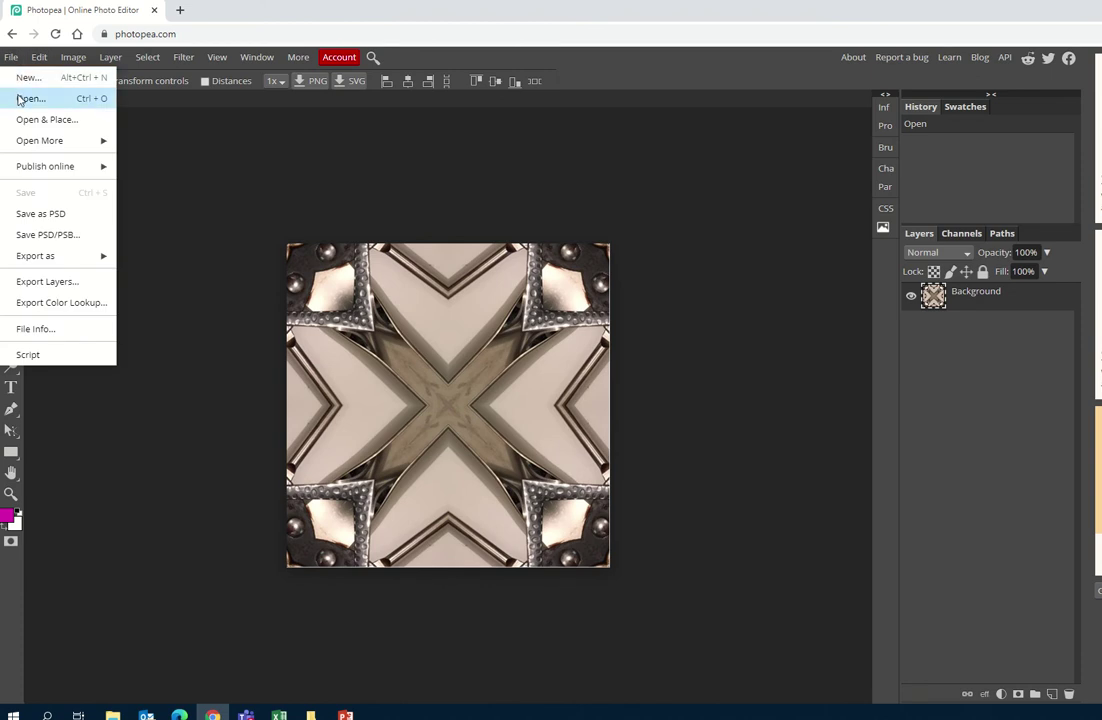
pyautogui.click(28, 98)
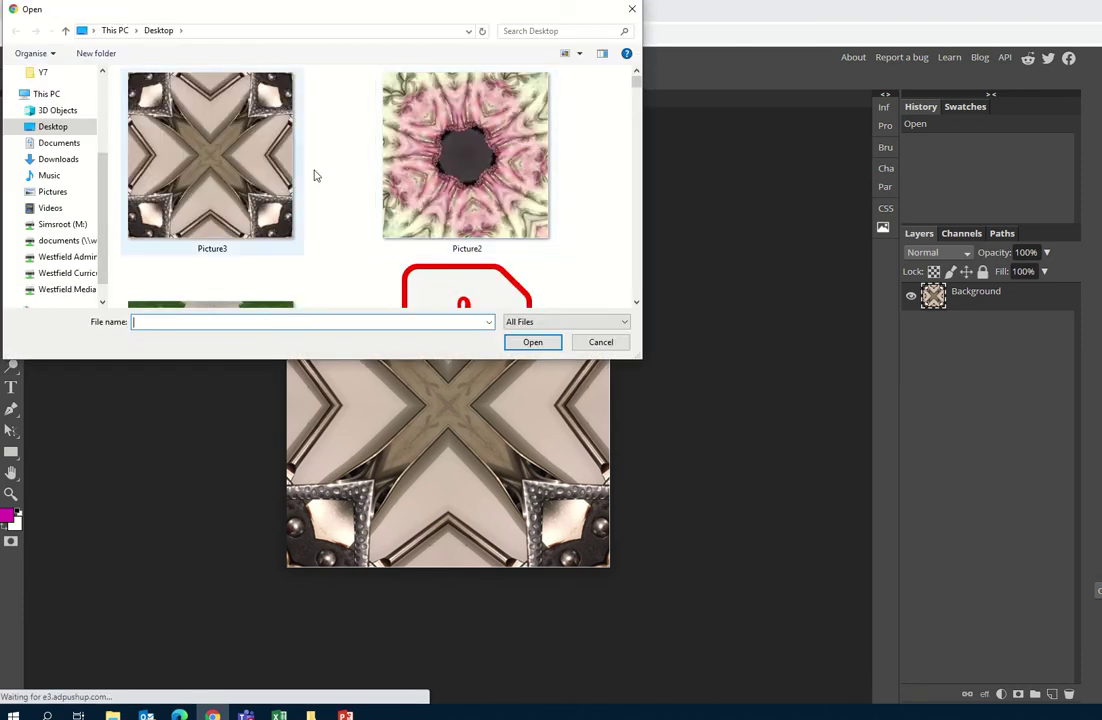
pyautogui.click(483, 158)
pyautogui.click(532, 342)
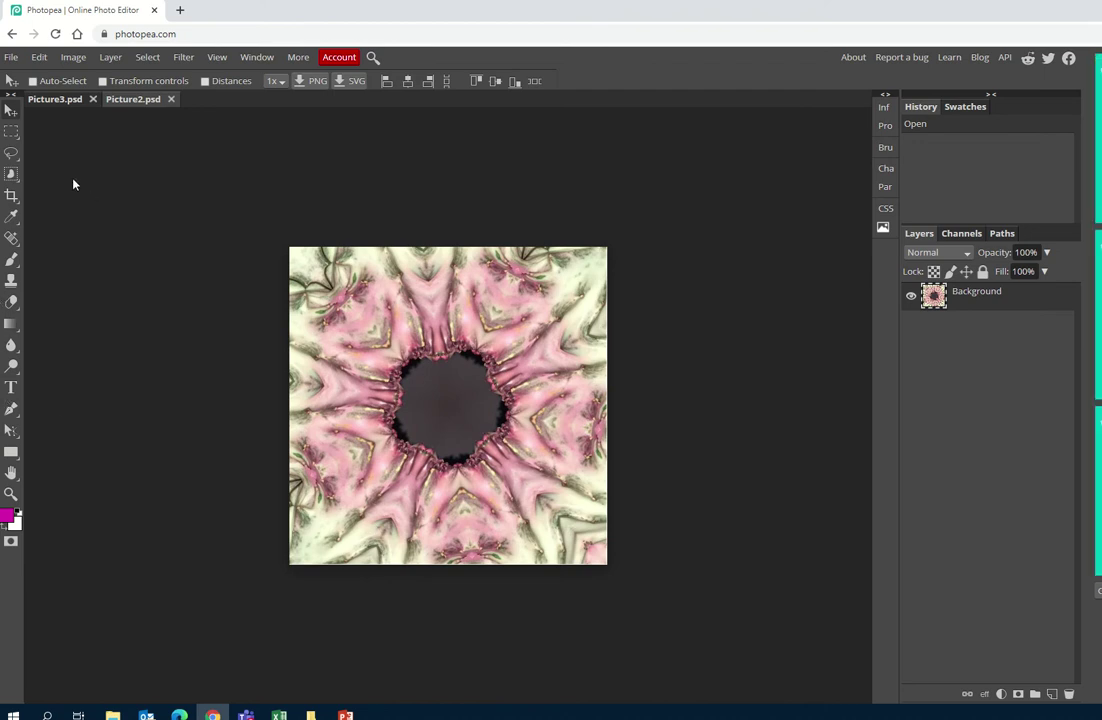
# - Create a new blank project from the A4 print preset, 210 × 297 mm at 300 DPI with a white background
pyautogui.click(10, 59)
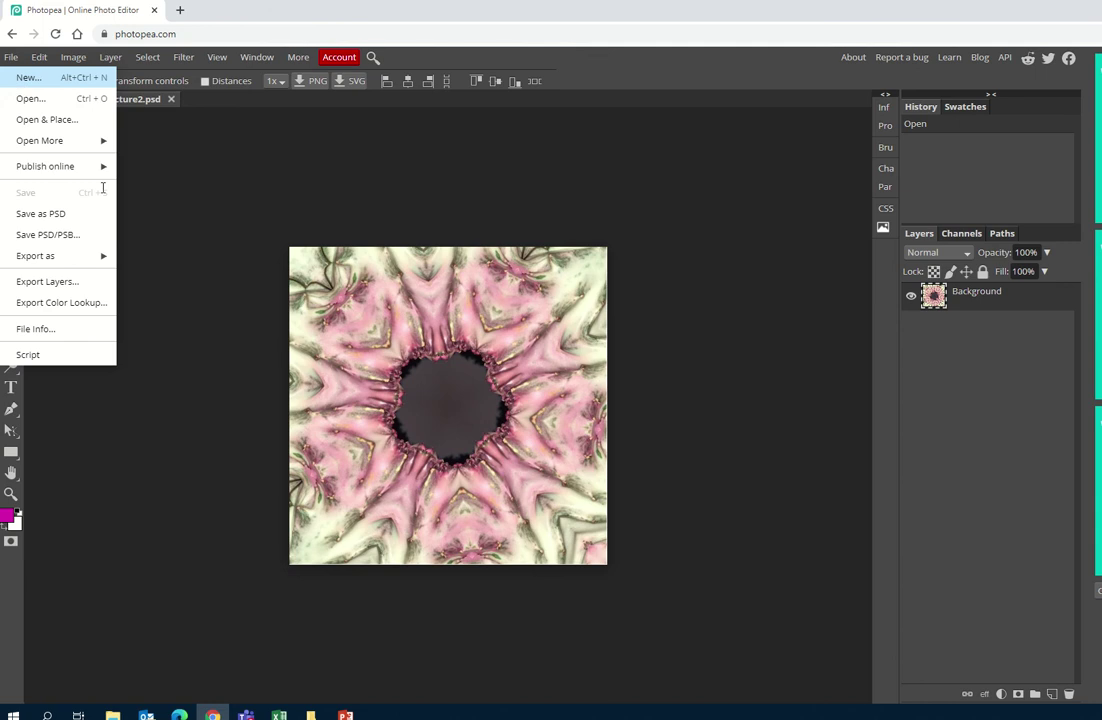
pyautogui.click(29, 77)
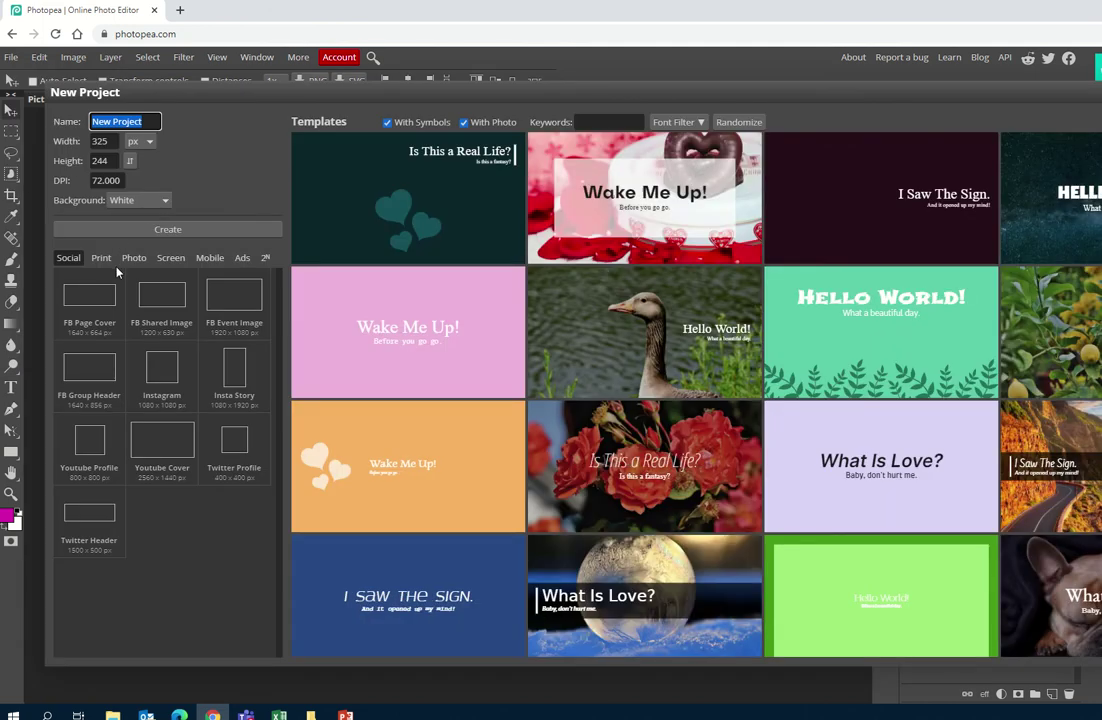
pyautogui.click(101, 258)
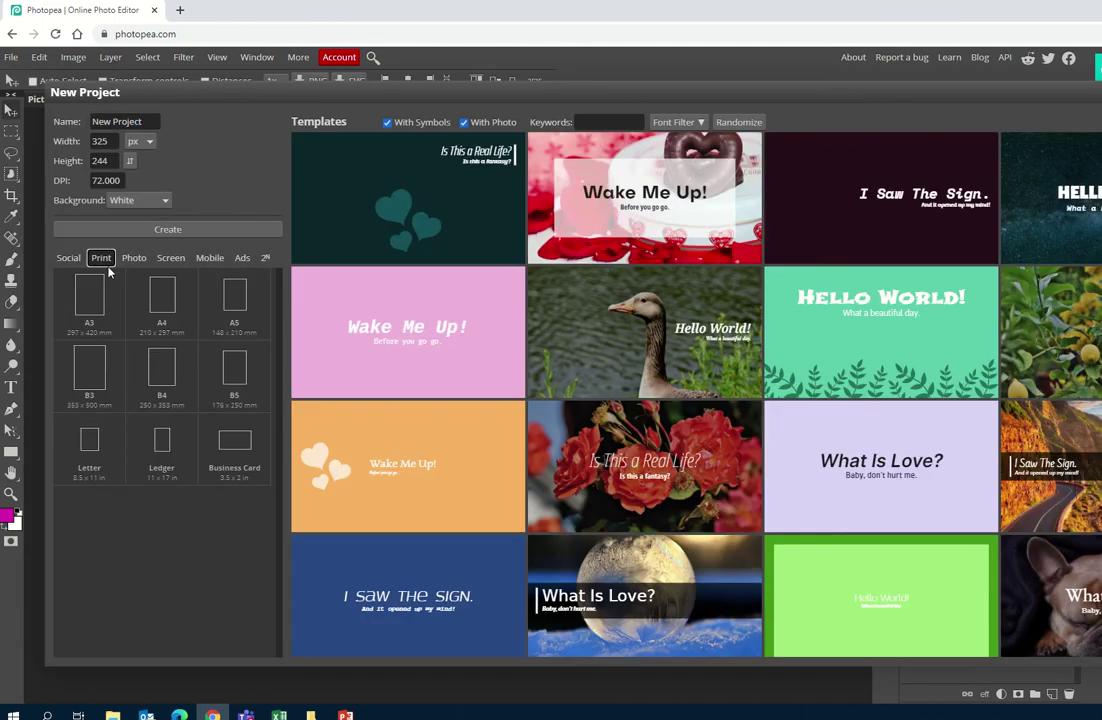
pyautogui.click(162, 322)
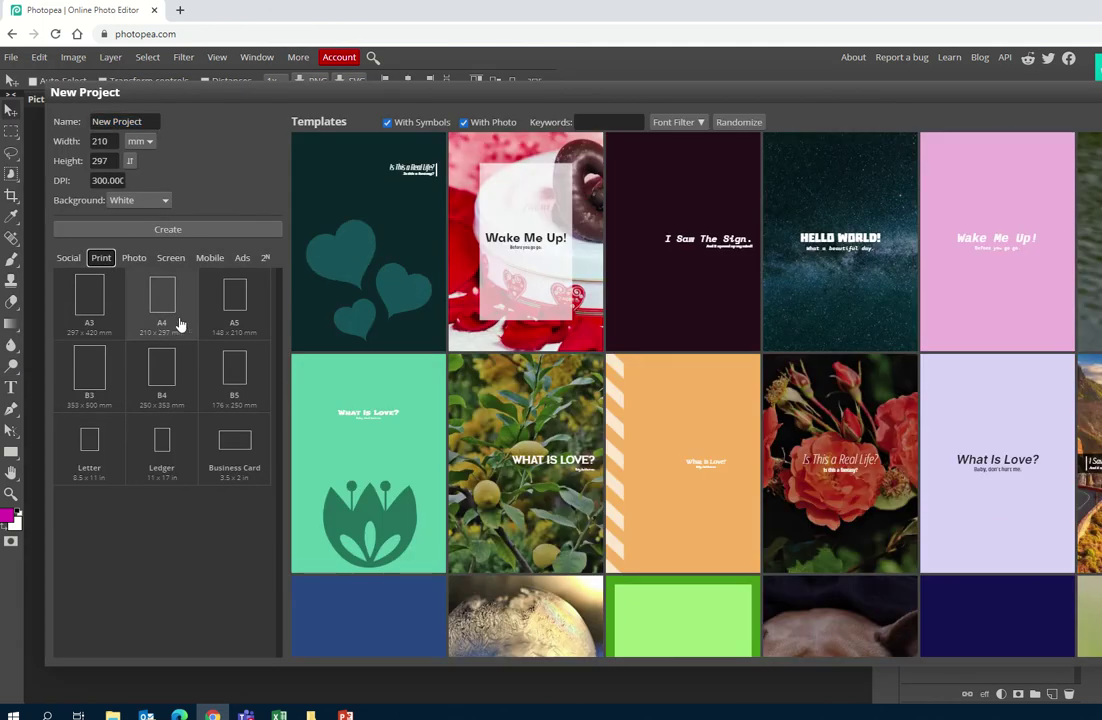
pyautogui.click(190, 231)
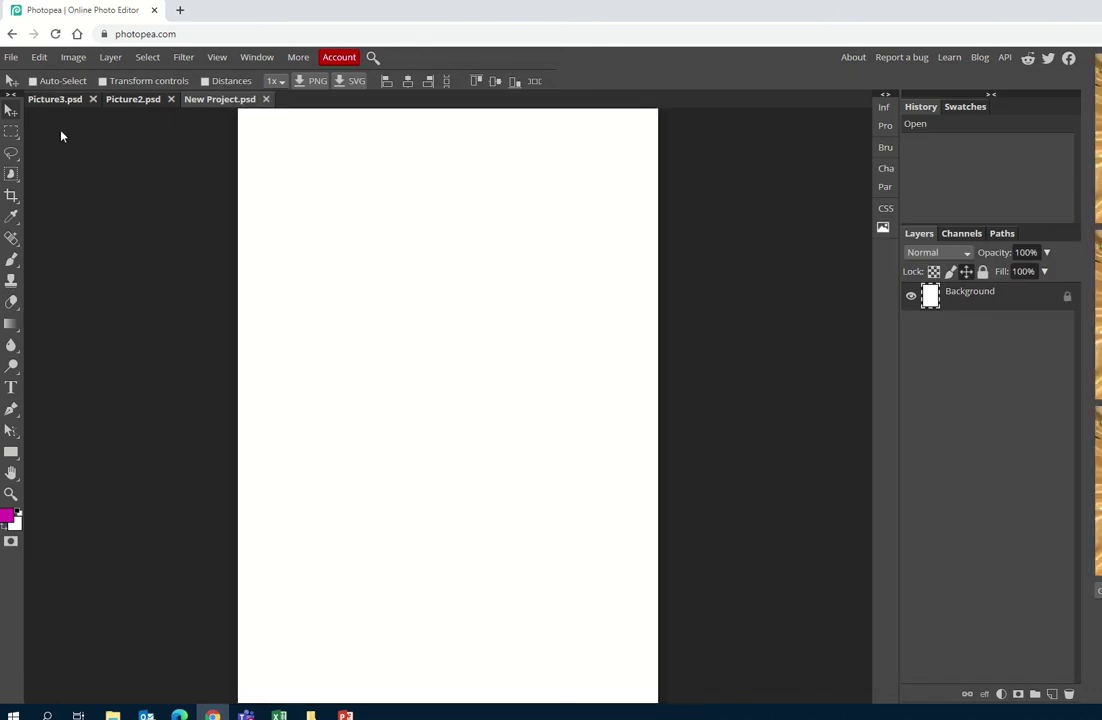
# - Switch to the Picture3 document and activate the Ellipse Select tool
pyautogui.click(55, 100)
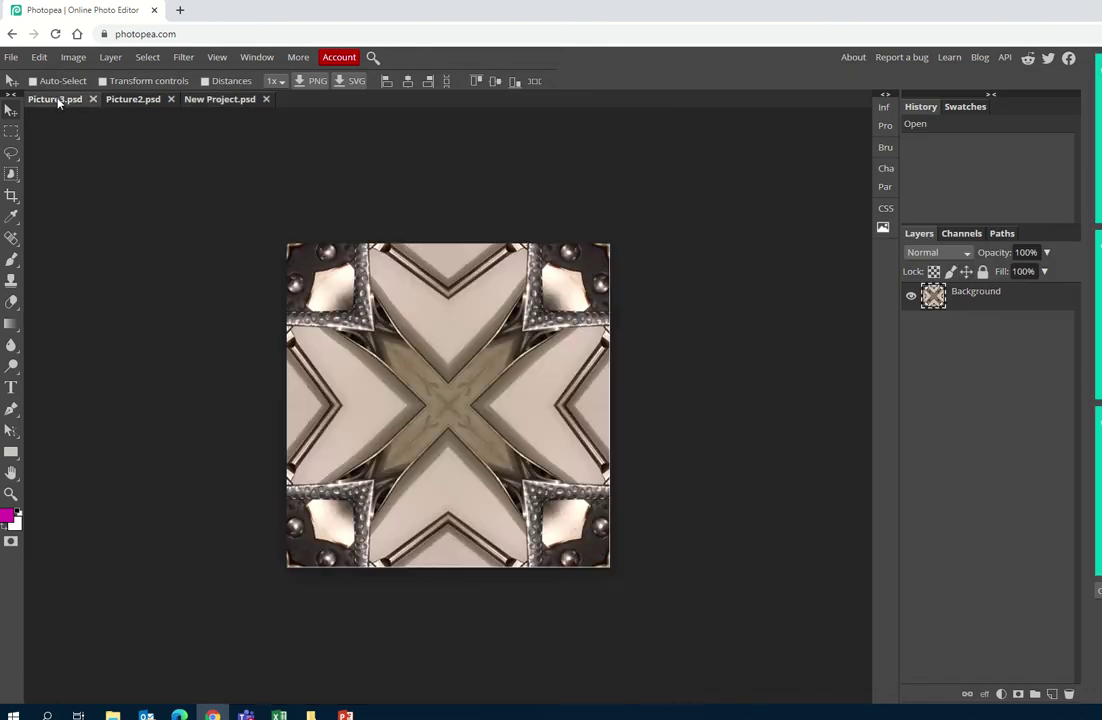
pyautogui.rightClick(12, 133)
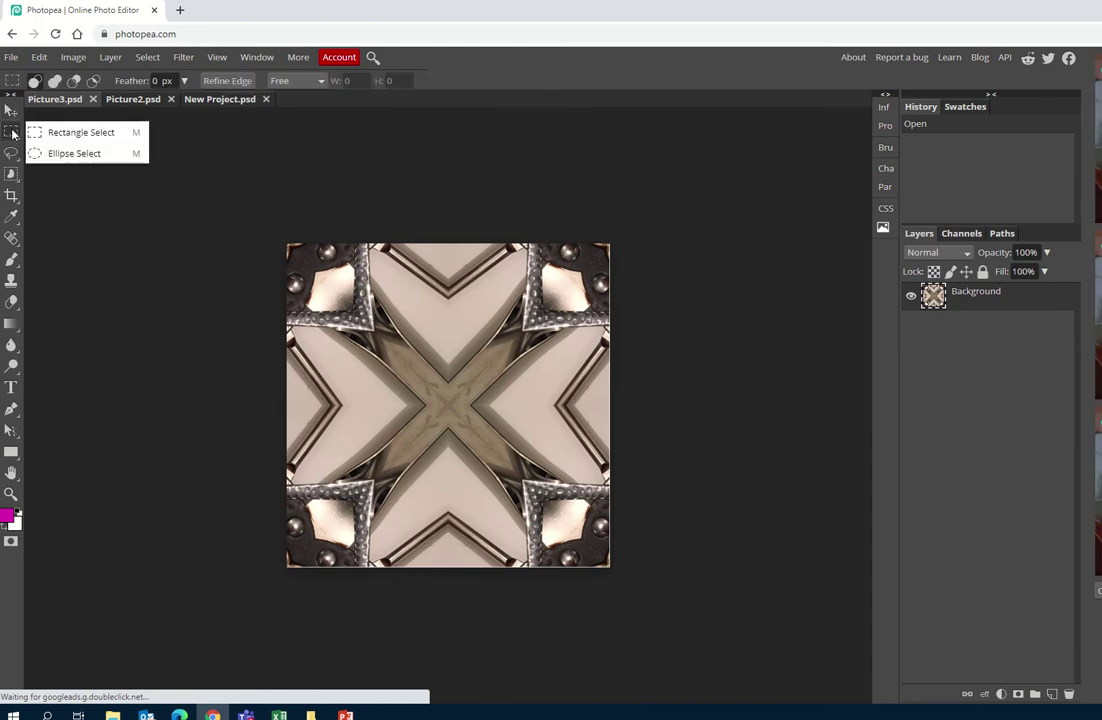
pyautogui.click(70, 153)
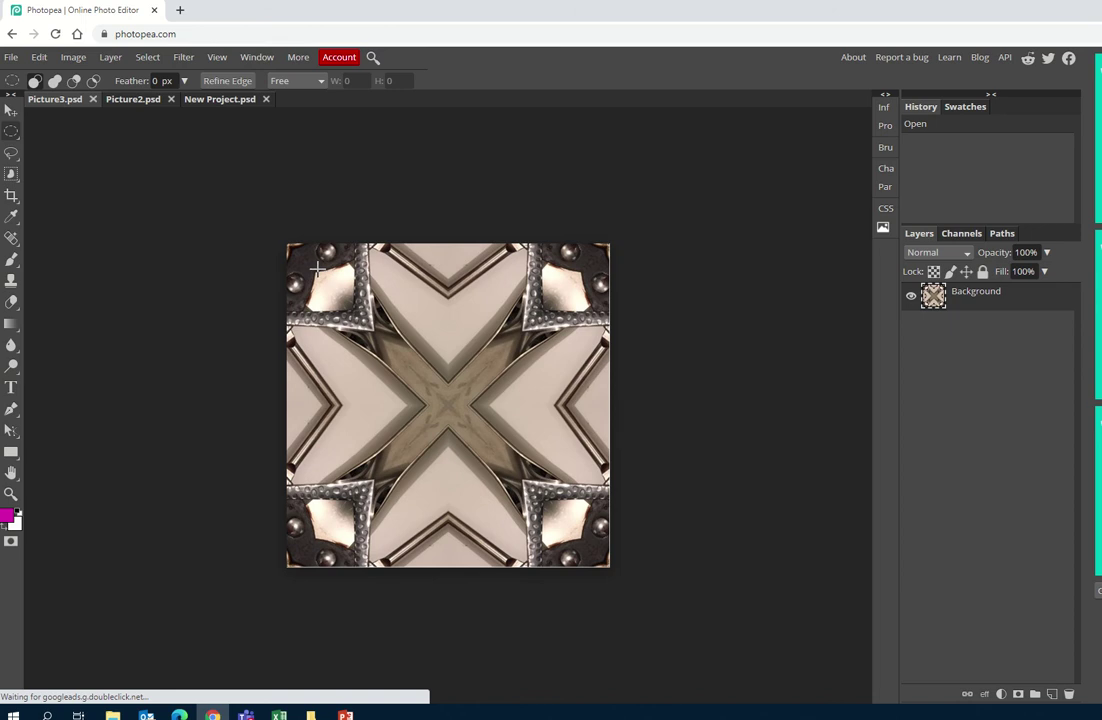
pyautogui.moveTo(320, 266); pyautogui.dragTo(598, 562)
pyautogui.moveTo(401, 418)
pyautogui.mouseDown()
pyautogui.moveTo(418, 423)
pyautogui.moveTo(411, 416)
pyautogui.mouseUp()
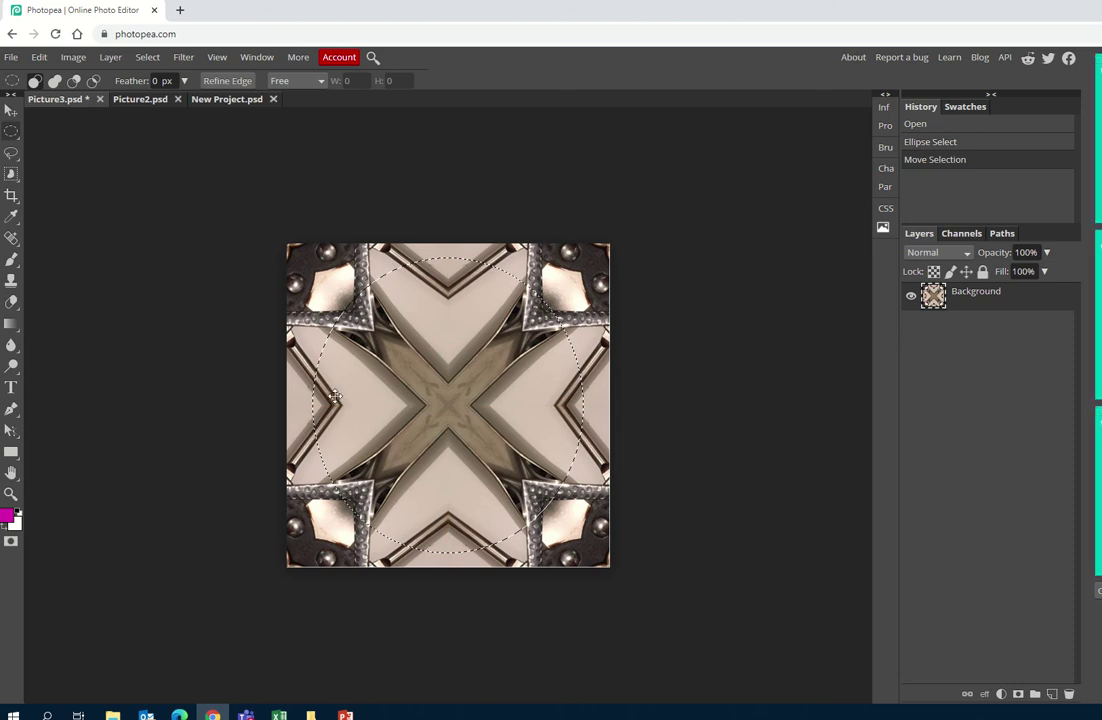
pyautogui.moveTo(308, 390); pyautogui.dragTo(304, 389)
# - Draw a near-circular selection around the middle of the Picture3 pattern, centre it on the X shape and copy it
pyautogui.moveTo(315, 283); pyautogui.dragTo(578, 555)
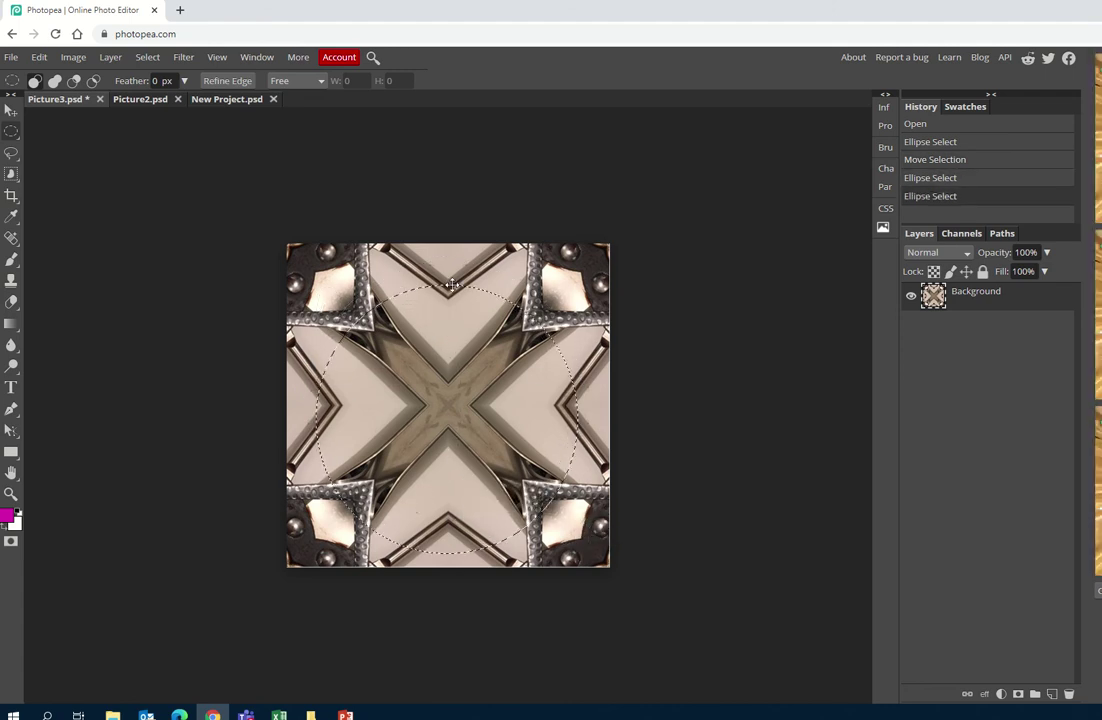
pyautogui.moveTo(436, 385); pyautogui.dragTo(428, 370)
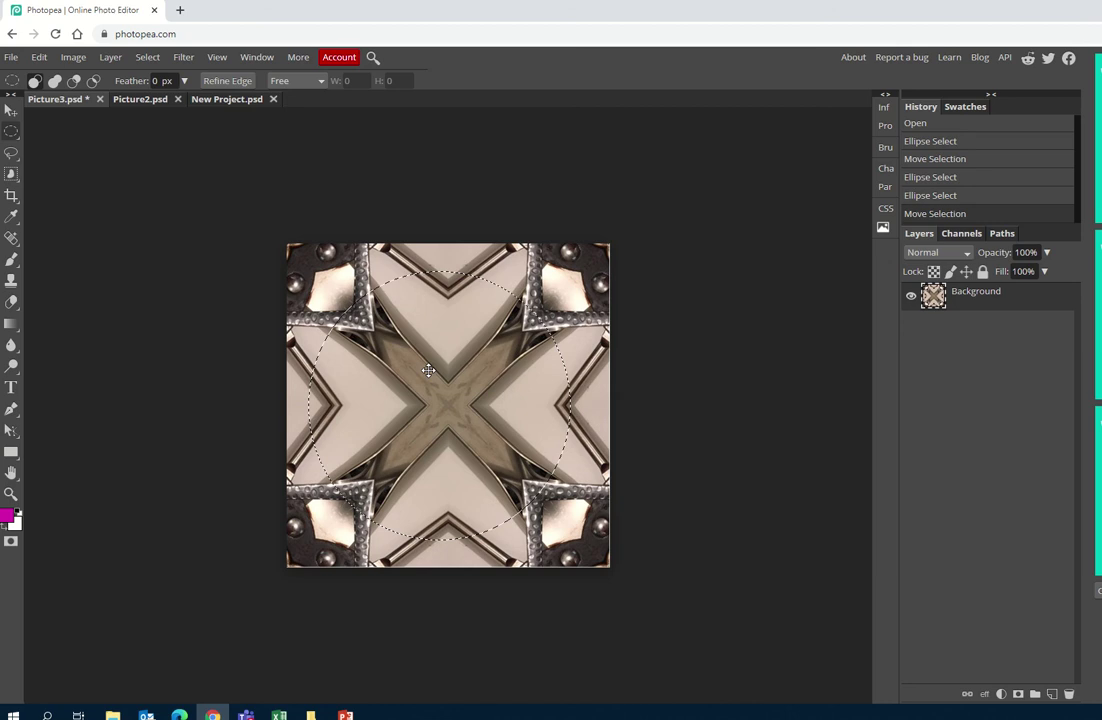
pyautogui.click(39, 57)
pyautogui.click(56, 192)
# - Paste the copied circle into the blank A4 New Project document
pyautogui.click(228, 100)
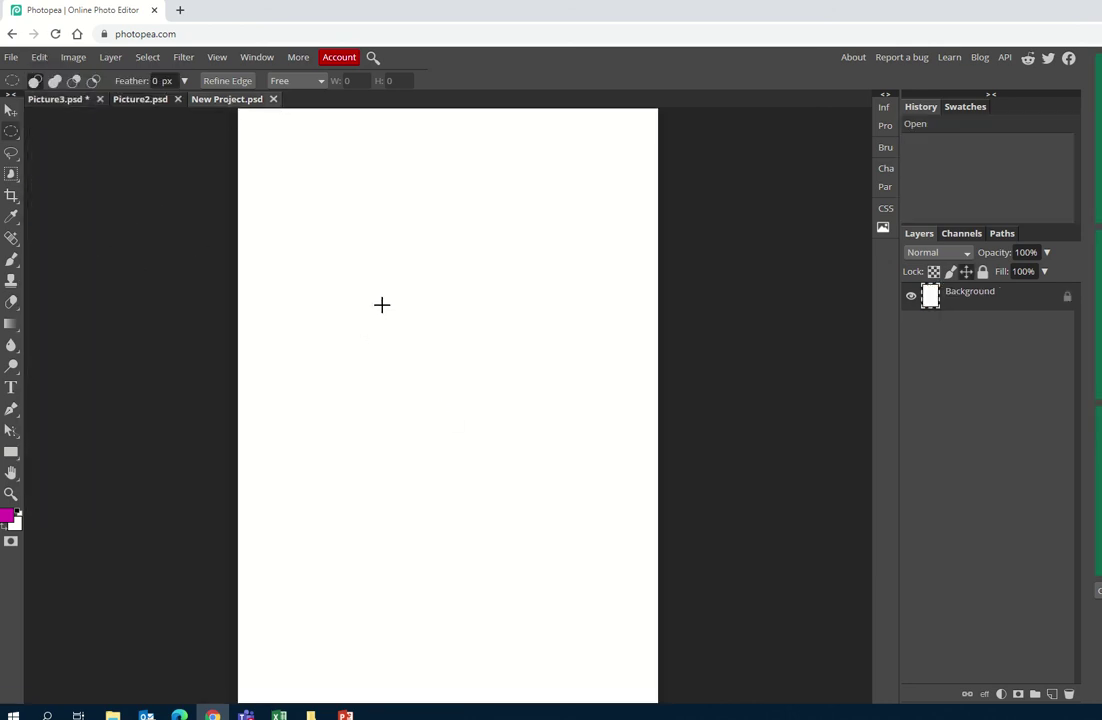
pyautogui.click(39, 57)
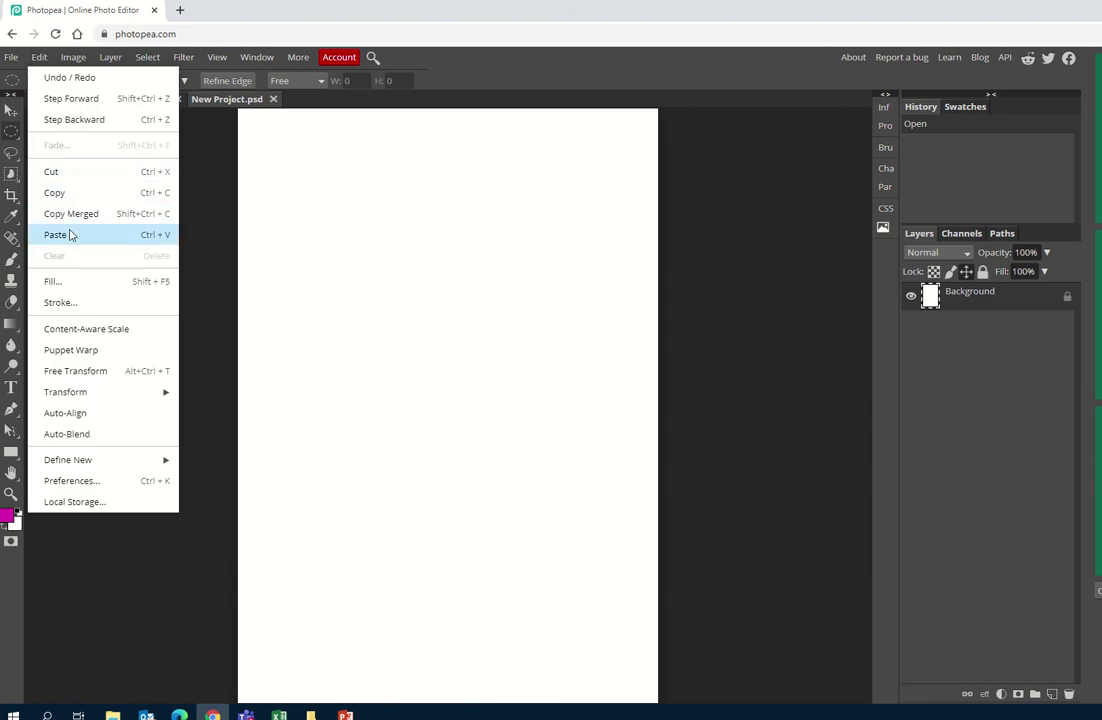
pyautogui.click(68, 228)
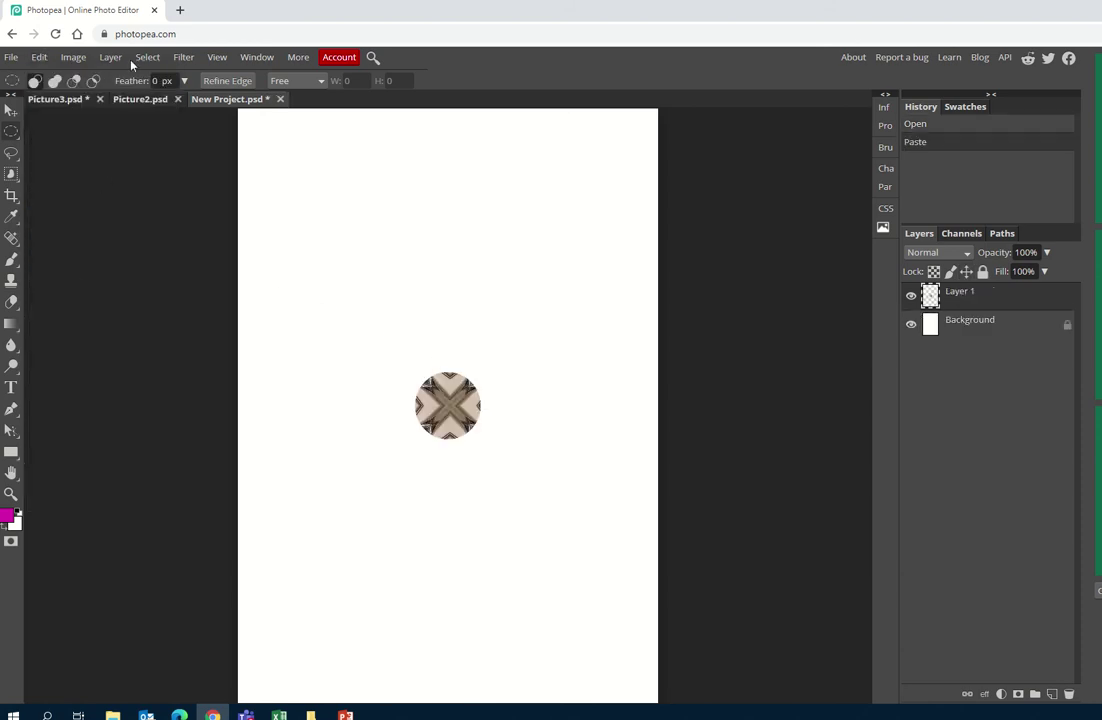
# - Enlarge the pasted circle with Free Transform to about 364% width and 354% height, placing it in the upper middle of the page
pyautogui.click(42, 57)
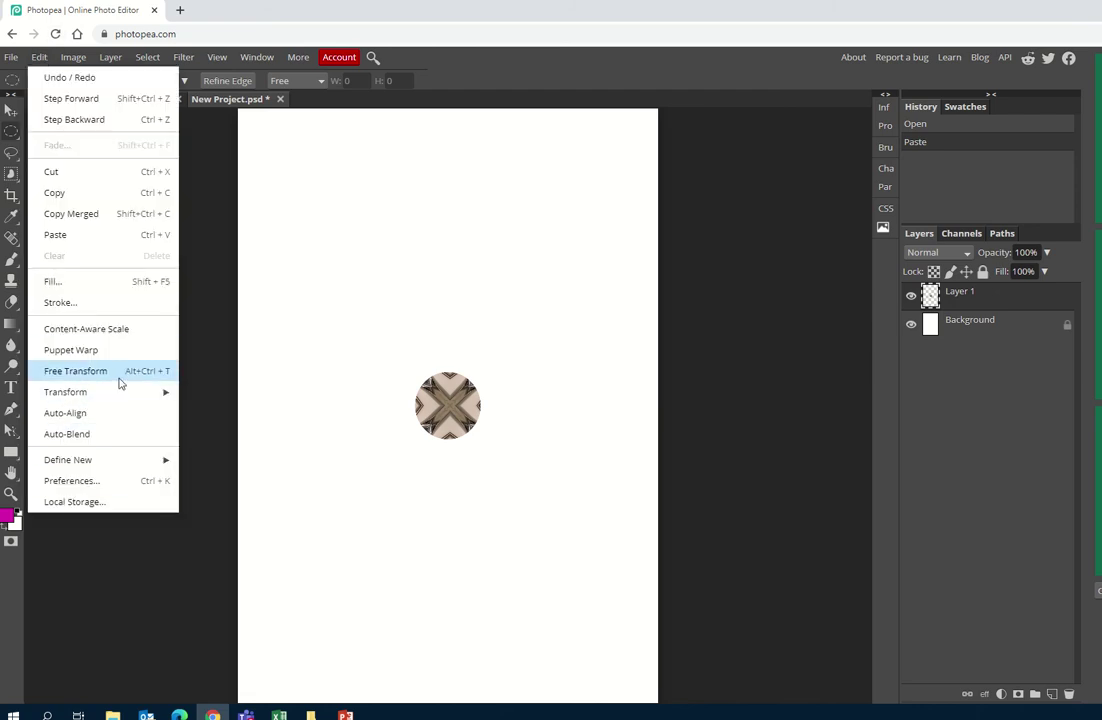
pyautogui.click(122, 373)
pyautogui.moveTo(481, 370); pyautogui.dragTo(636, 219)
pyautogui.moveTo(512, 369); pyautogui.dragTo(410, 395)
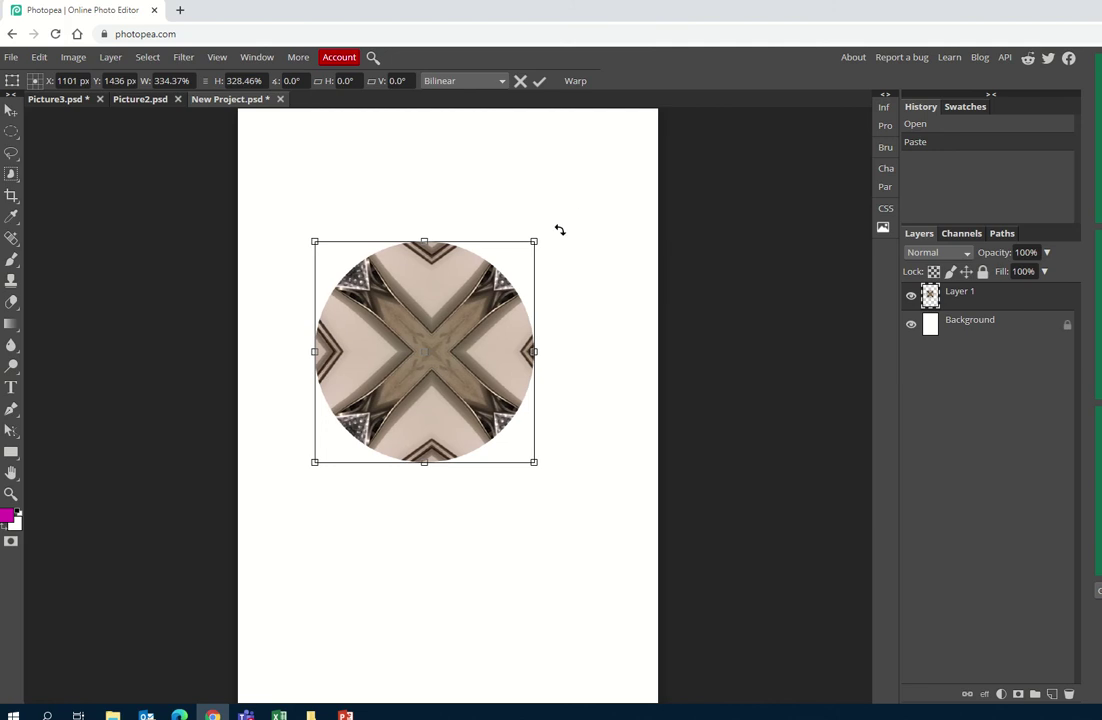
pyautogui.moveTo(534, 240); pyautogui.dragTo(553, 224)
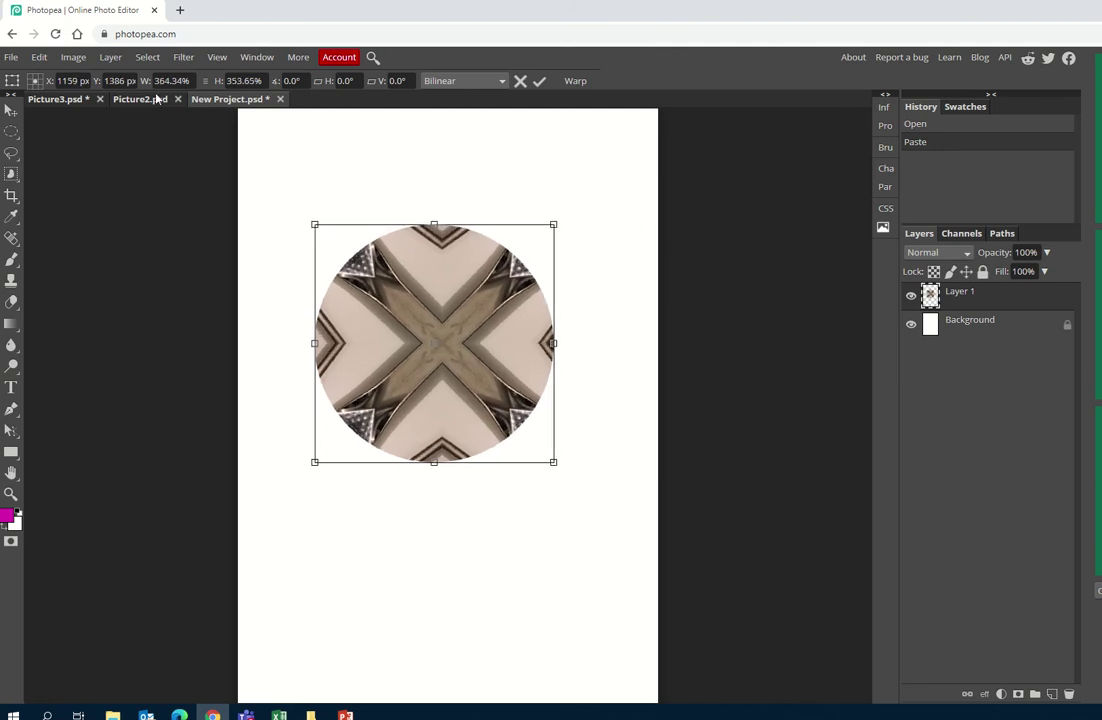
# - Set the circle's width scale to 380%, increase its height scale to match, and apply the transform
pyautogui.click(170, 80)
pyautogui.press('BackSpace')
pyautogui.press('BackSpace')
pyautogui.write('80')
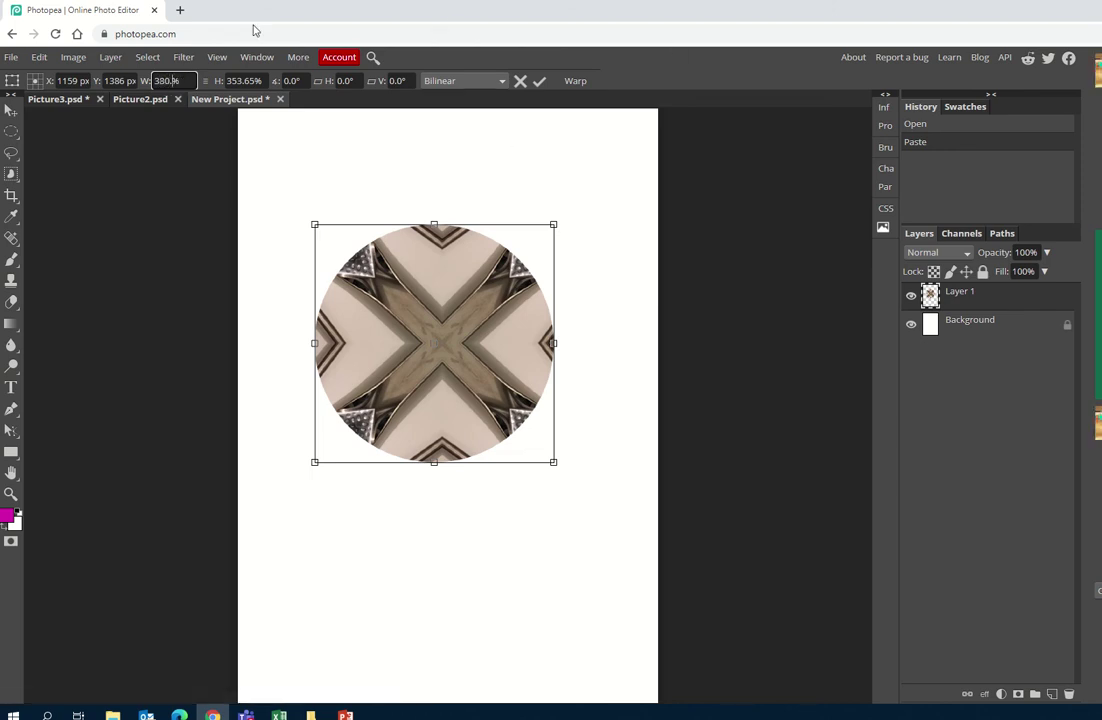
pyautogui.press('Tab')
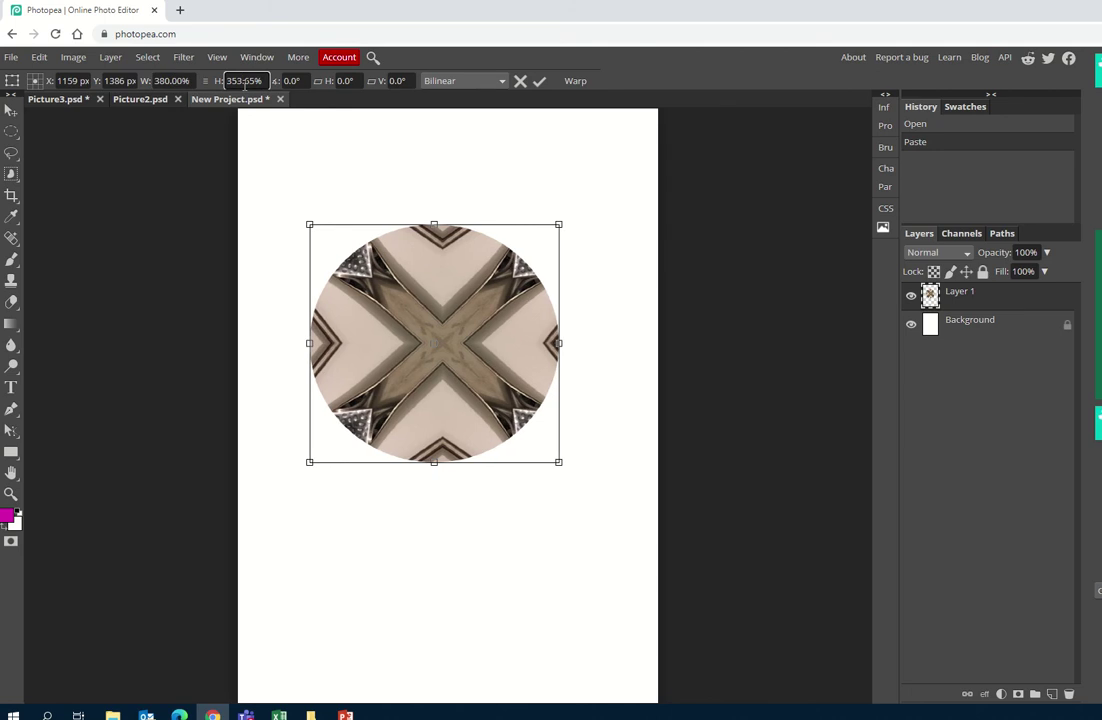
pyautogui.click(244, 85)
pyautogui.press('BackSpace')
pyautogui.press('BackSpace')
pyautogui.click(256, 82)
pyautogui.press('BackSpace')
pyautogui.press('BackSpace')
pyautogui.click(539, 81)
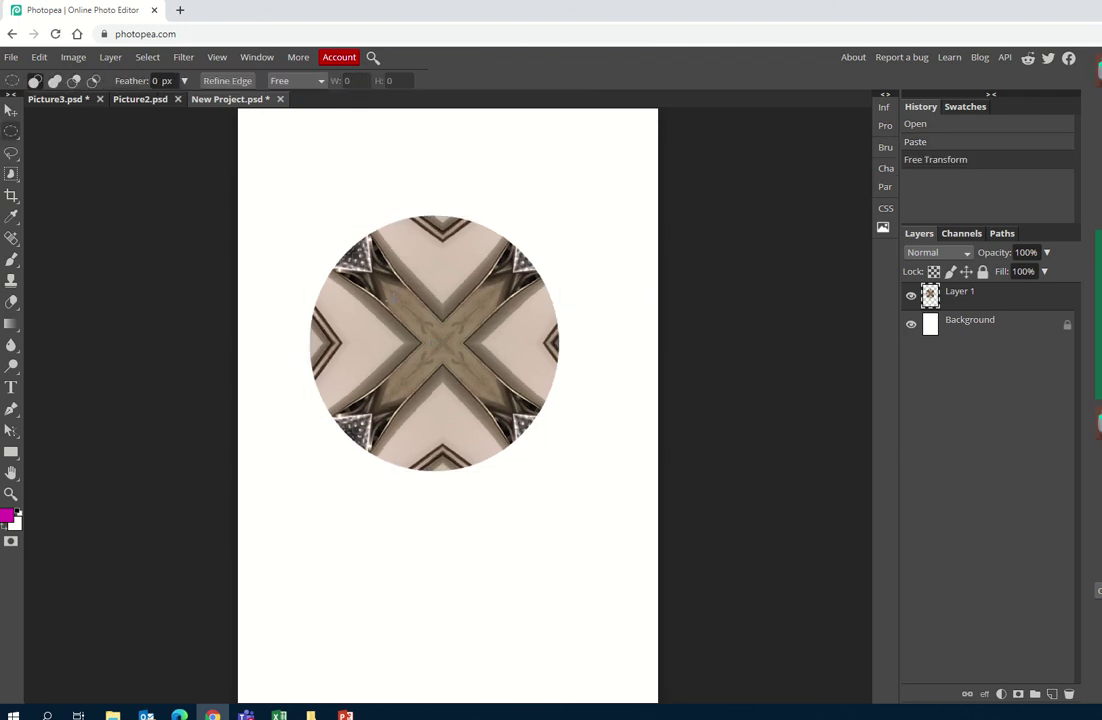
# - Move the enlarged circle to the horizontal centre of the page, slightly above its middle
pyautogui.click(11, 110)
pyautogui.moveTo(453, 349); pyautogui.dragTo(457, 380)
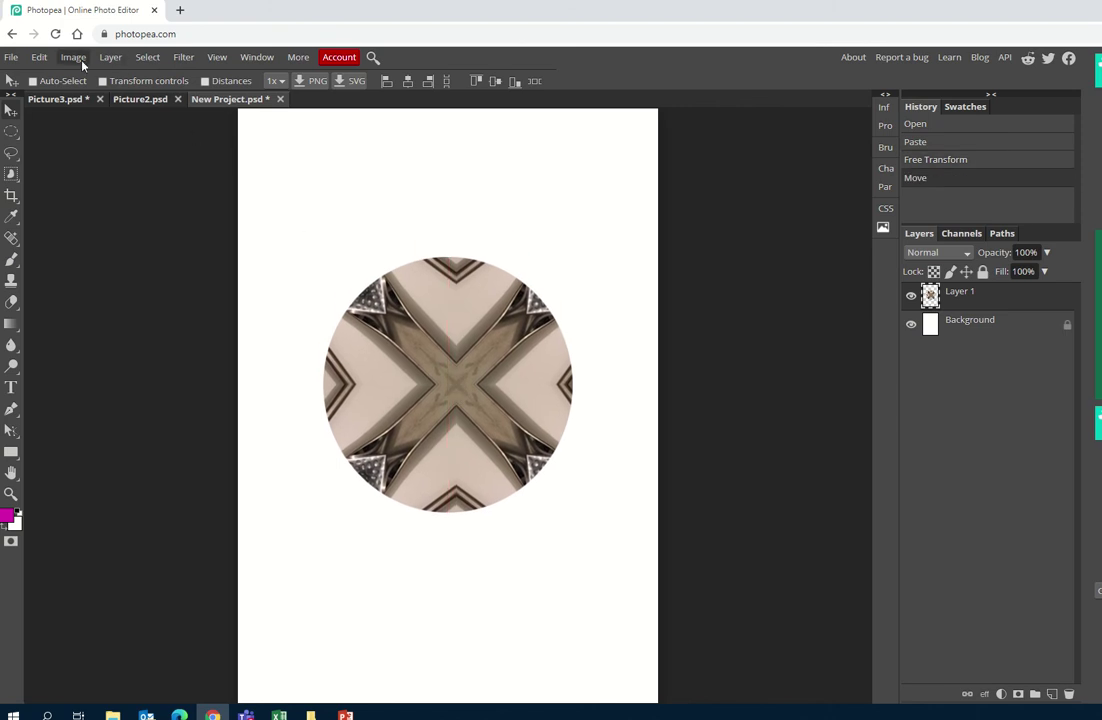
# - Make a centred circular selection covering most of the Picture2 image and copy it
pyautogui.click(143, 100)
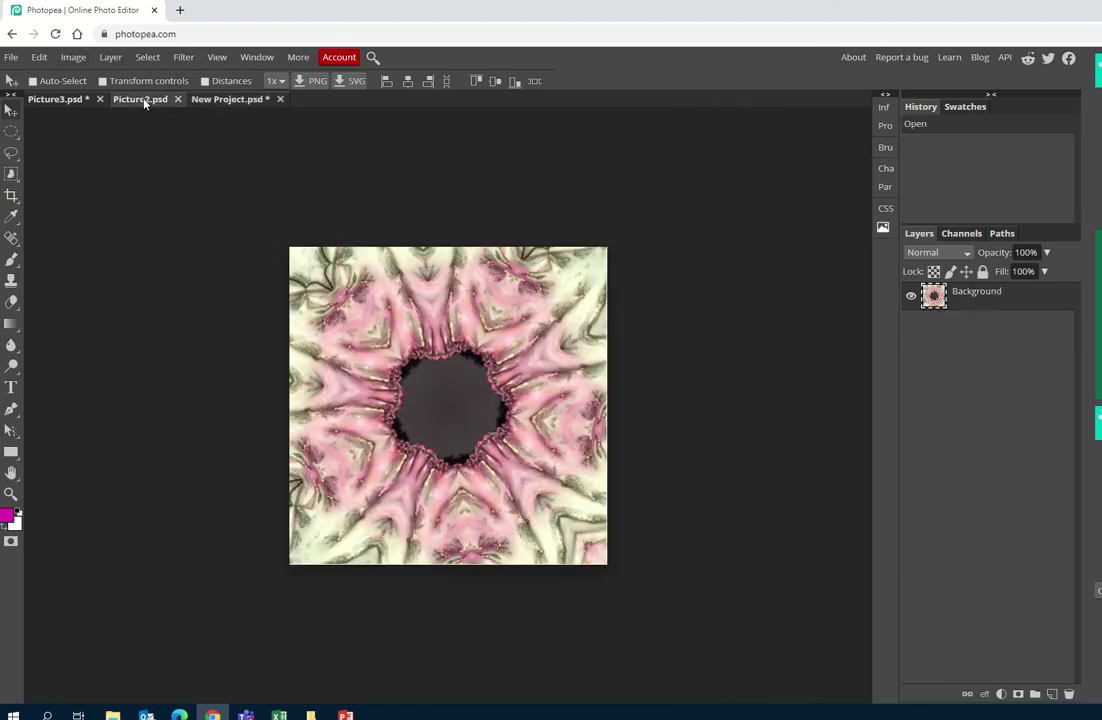
pyautogui.click(11, 134)
pyautogui.moveTo(313, 270); pyautogui.dragTo(590, 556)
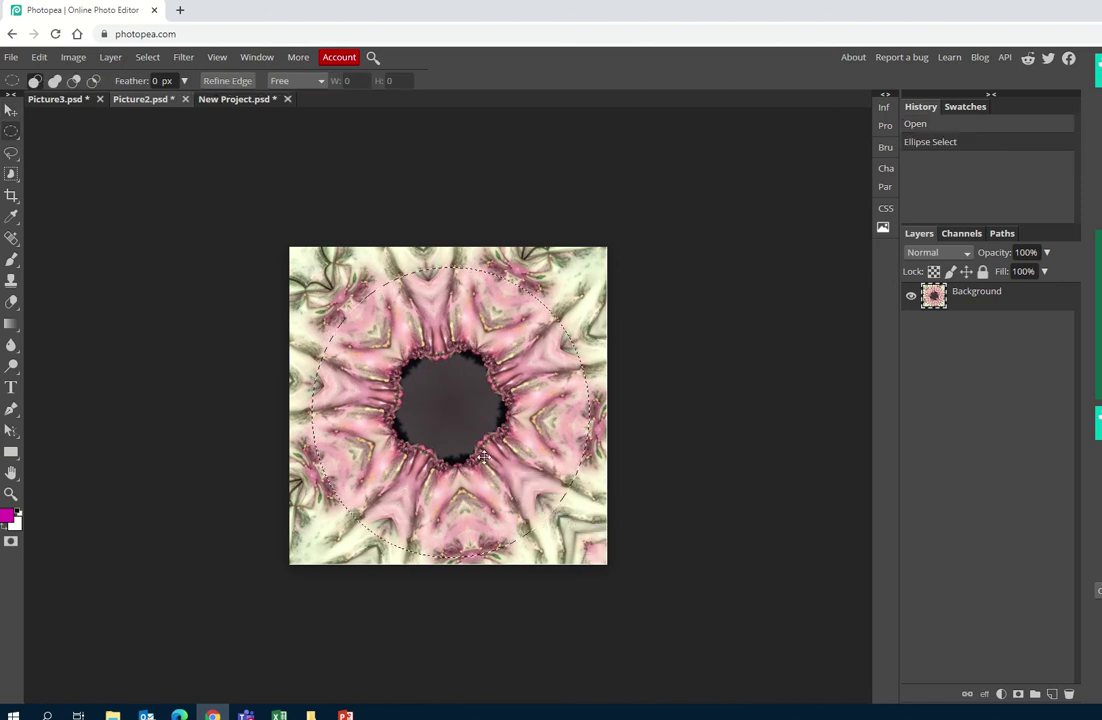
pyautogui.click(445, 416)
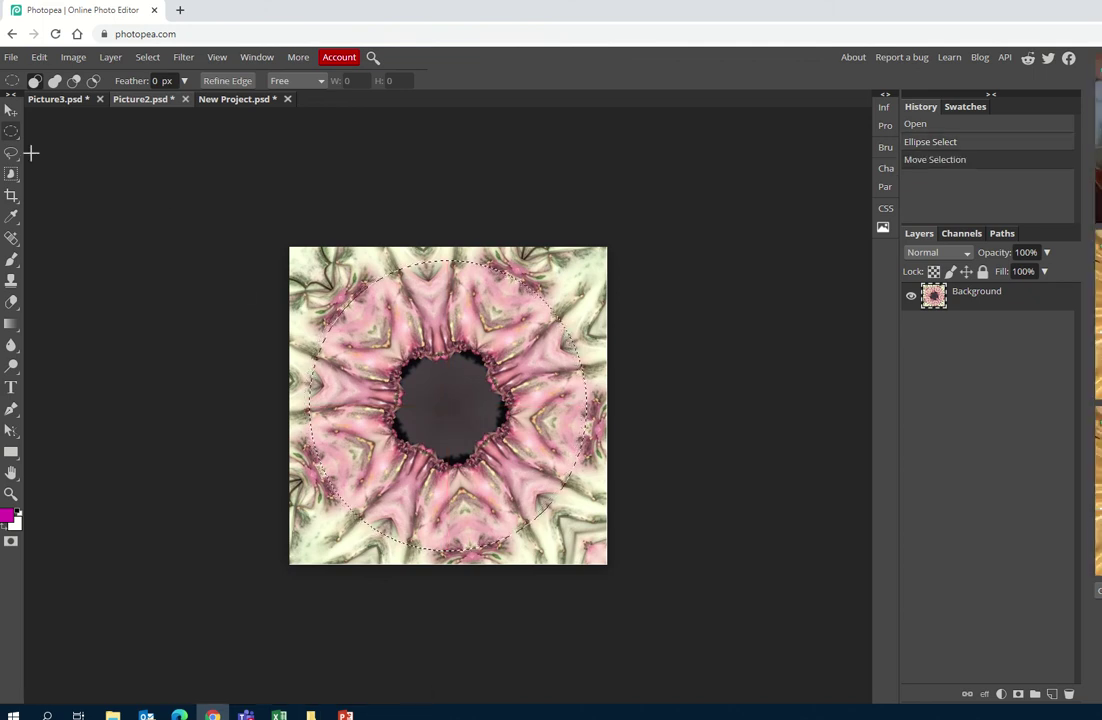
pyautogui.click(39, 57)
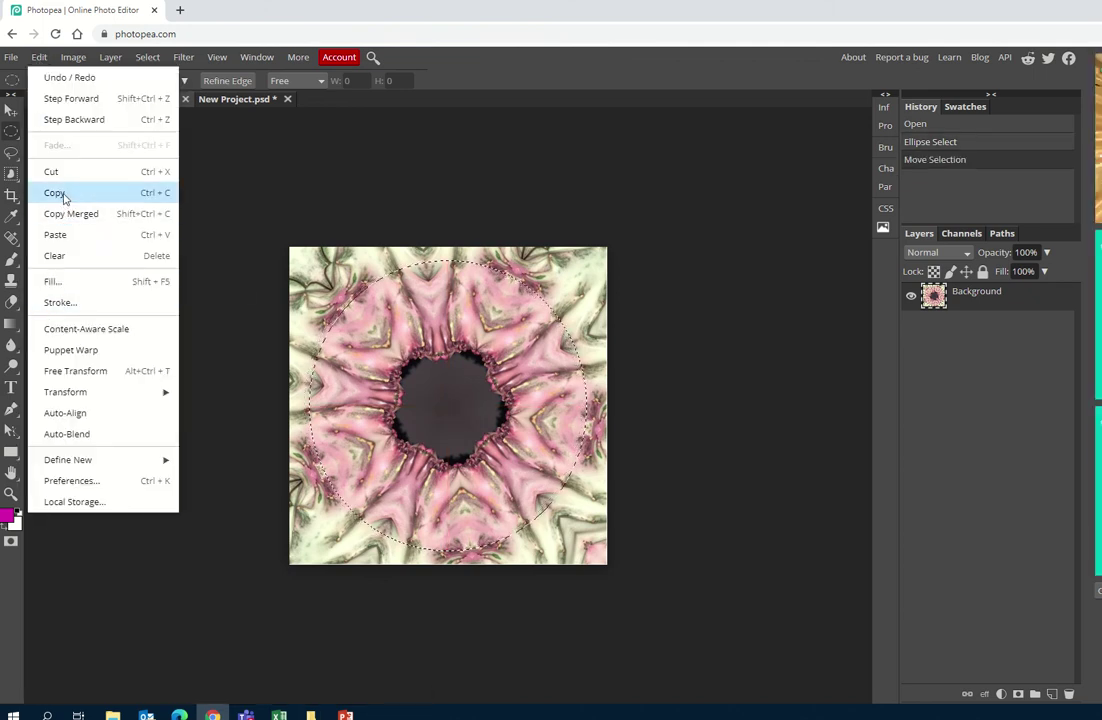
pyautogui.click(62, 194)
# - Paste the copied pink circle into the New Project document
pyautogui.click(228, 99)
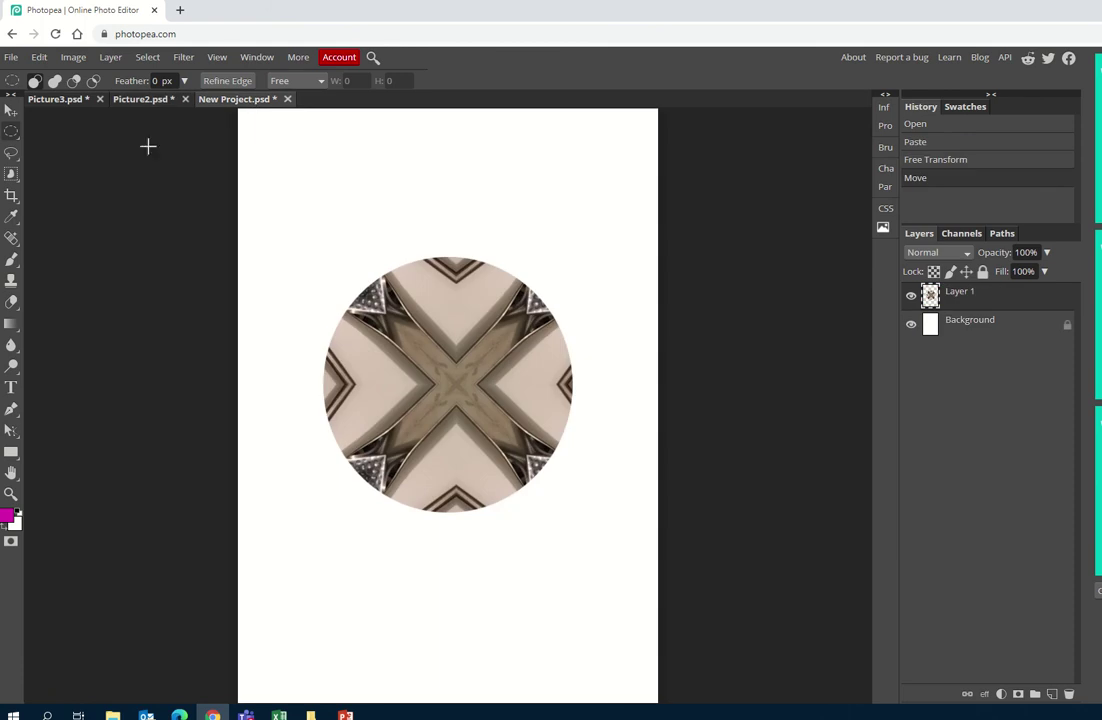
pyautogui.click(39, 57)
pyautogui.click(53, 236)
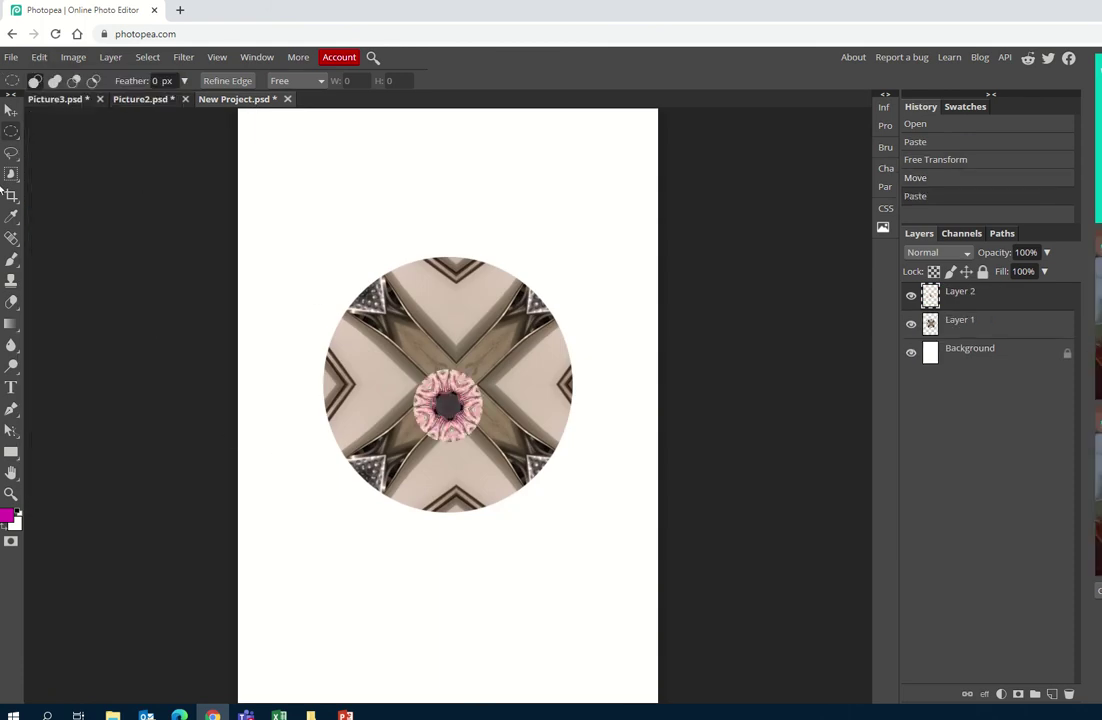
# - Enlarge the pink circle with Free Transform to about 194% width and 188% height, centred on the larger circle
pyautogui.click(37, 58)
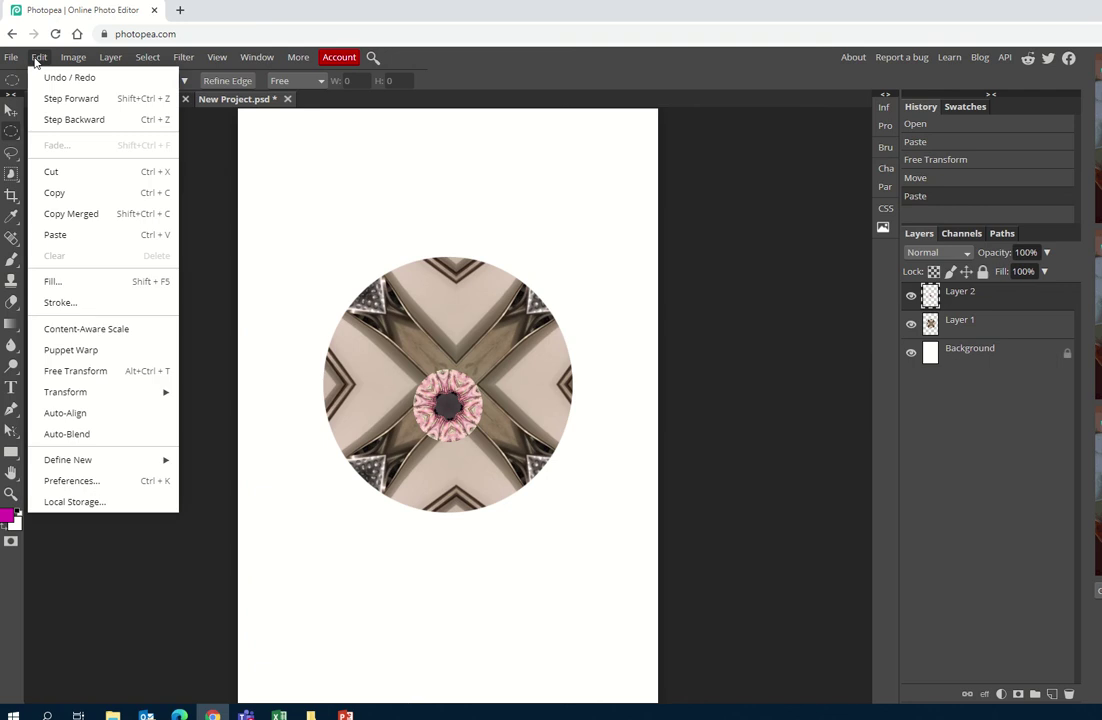
pyautogui.click(45, 371)
pyautogui.moveTo(483, 368); pyautogui.dragTo(513, 323)
pyautogui.moveTo(413, 383); pyautogui.dragTo(391, 383)
pyautogui.moveTo(456, 393); pyautogui.dragTo(450, 397)
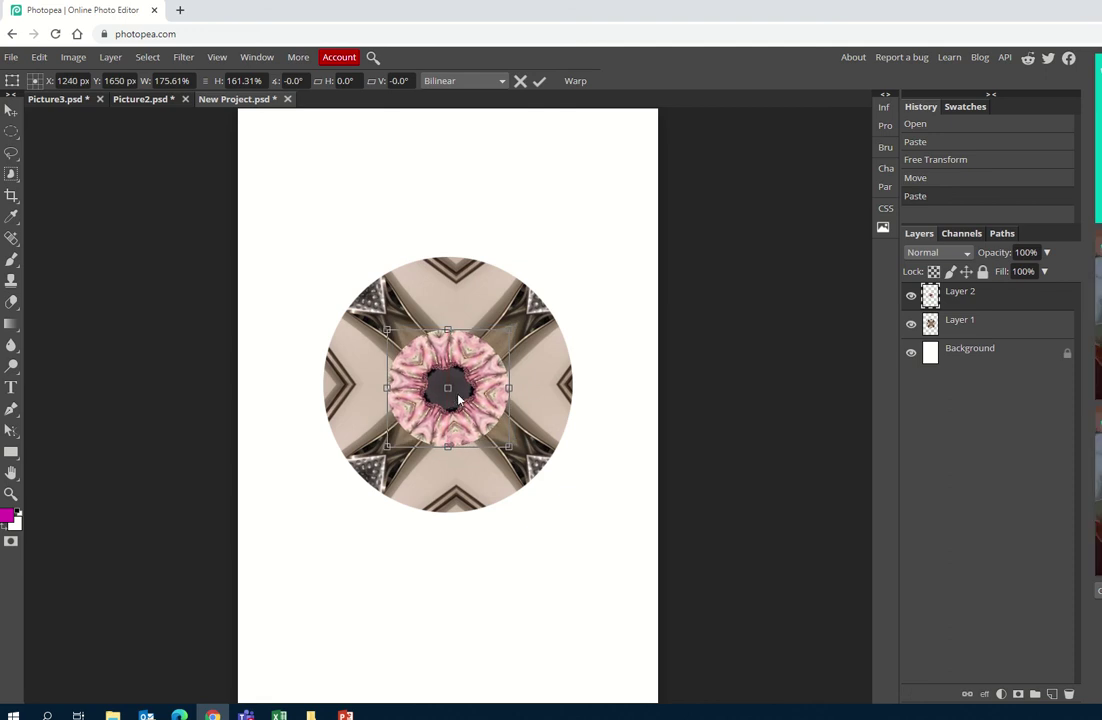
pyautogui.moveTo(508, 330); pyautogui.dragTo(513, 318)
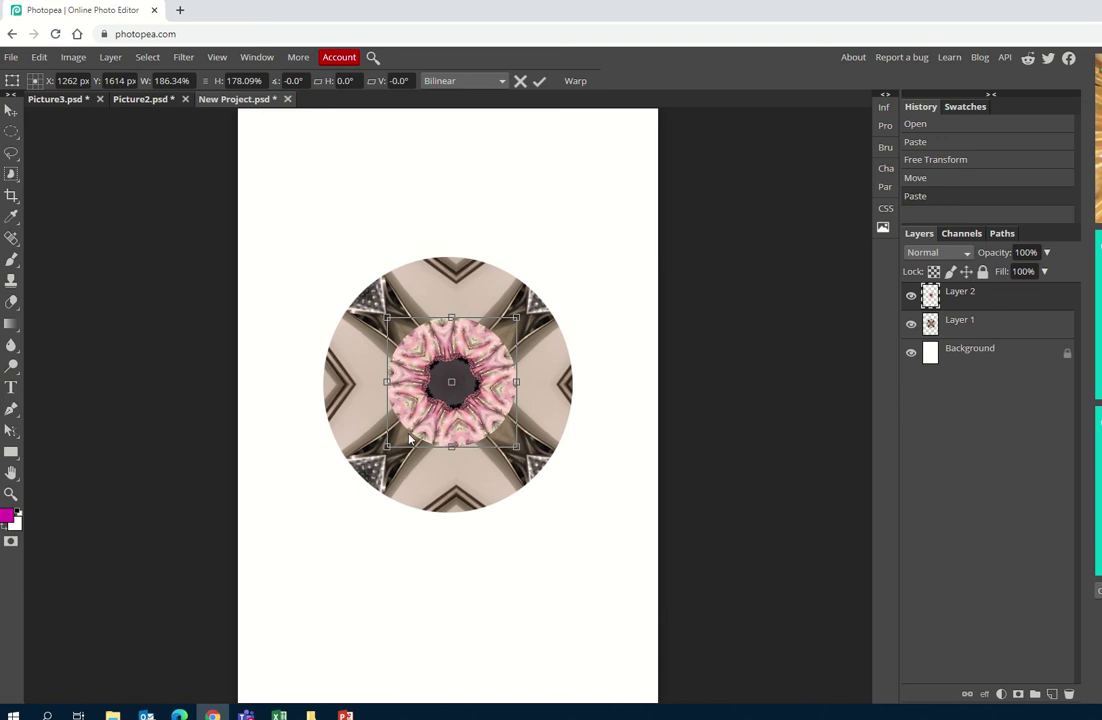
pyautogui.moveTo(386, 447); pyautogui.dragTo(381, 453)
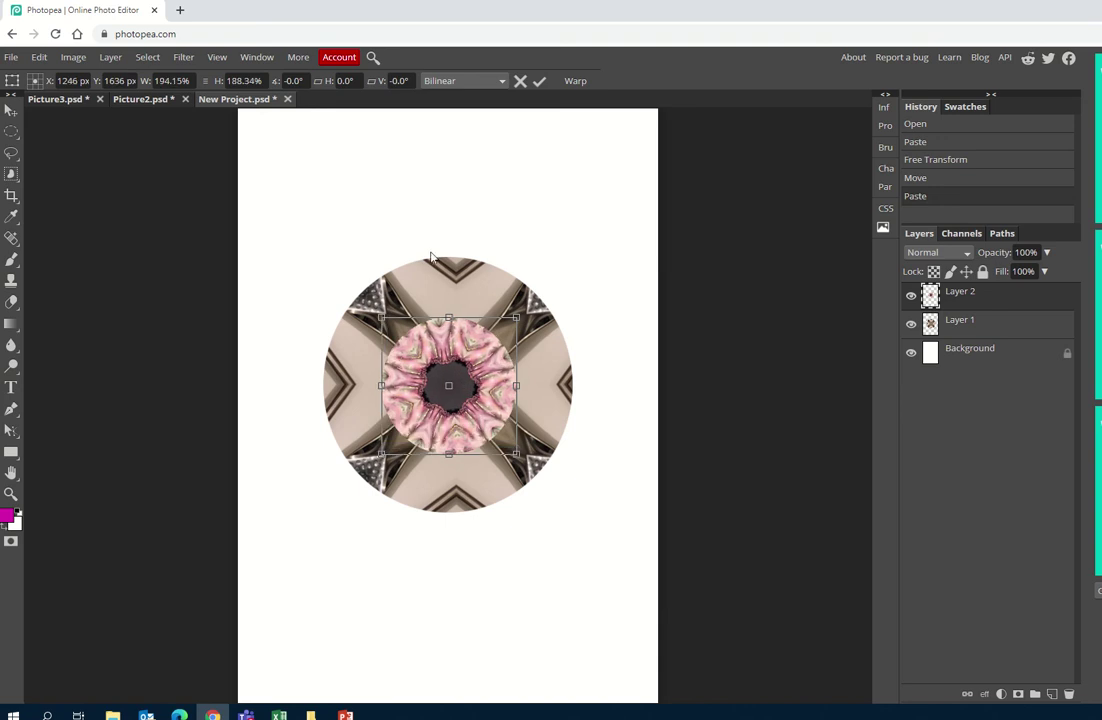
# - Set the pink circle's width and height scale to 190% and apply the transform
pyautogui.click(232, 80)
pyautogui.press('BackSpace')
pyautogui.press('BackSpace')
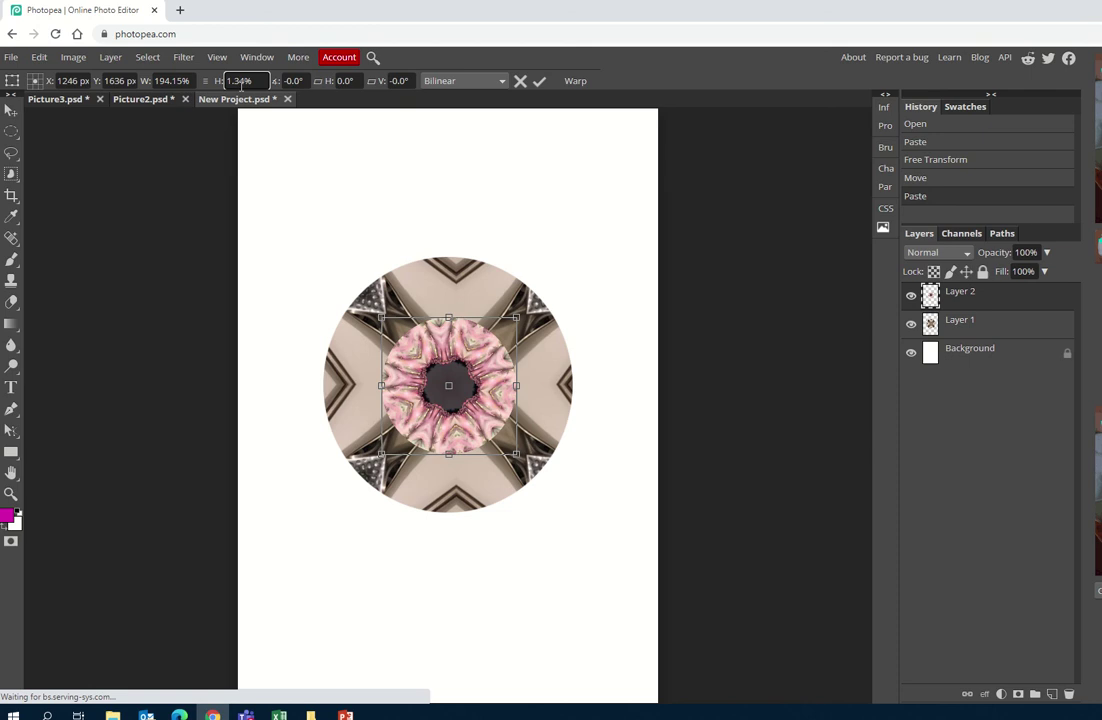
pyautogui.write('96')
pyautogui.click(170, 81)
pyautogui.write('0')
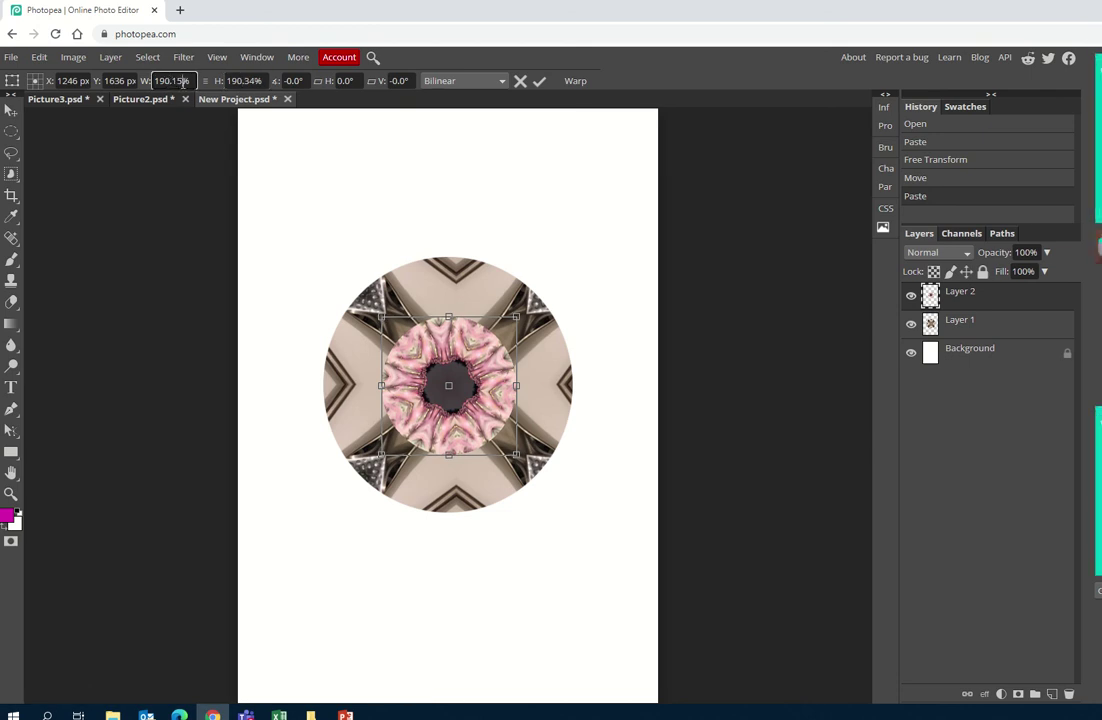
pyautogui.click(256, 81)
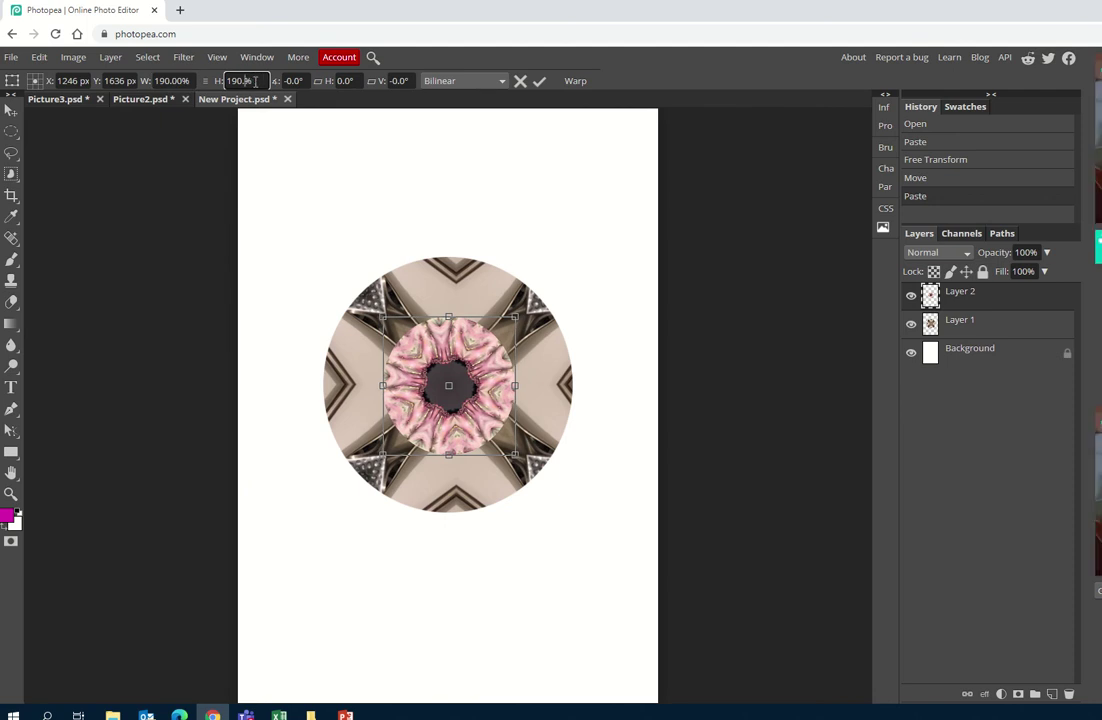
pyautogui.click(539, 81)
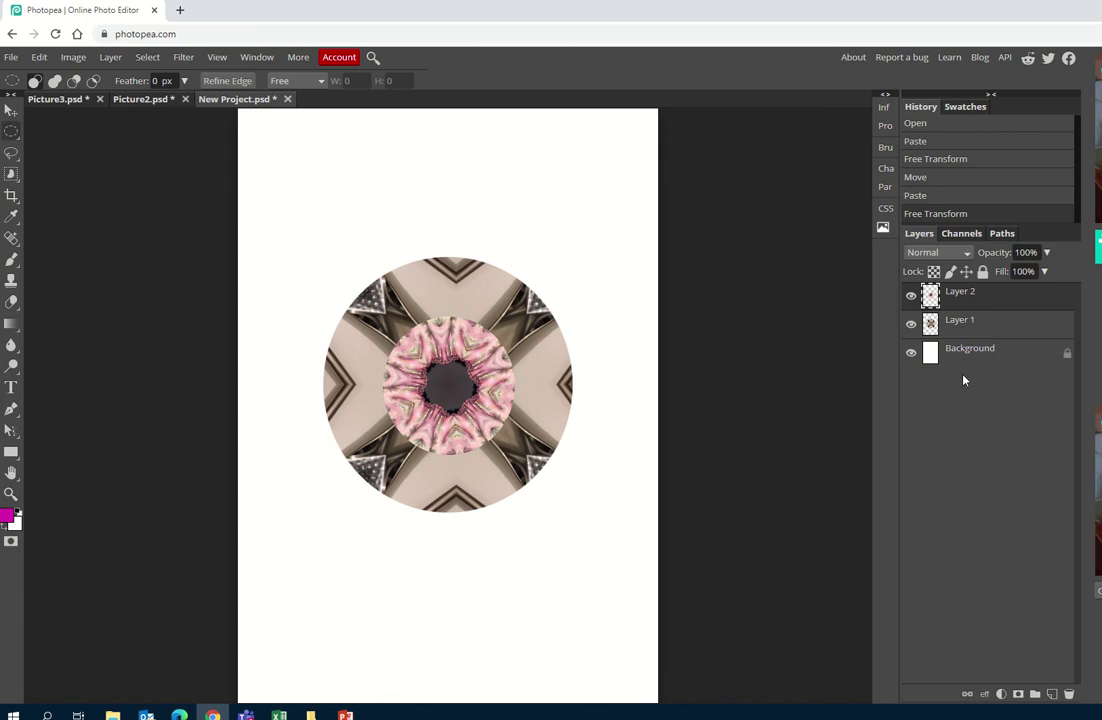
# - Try swapping the stacking order of Layer 1 and Layer 2, ending with Layer 2 on top
pyautogui.click(958, 330)
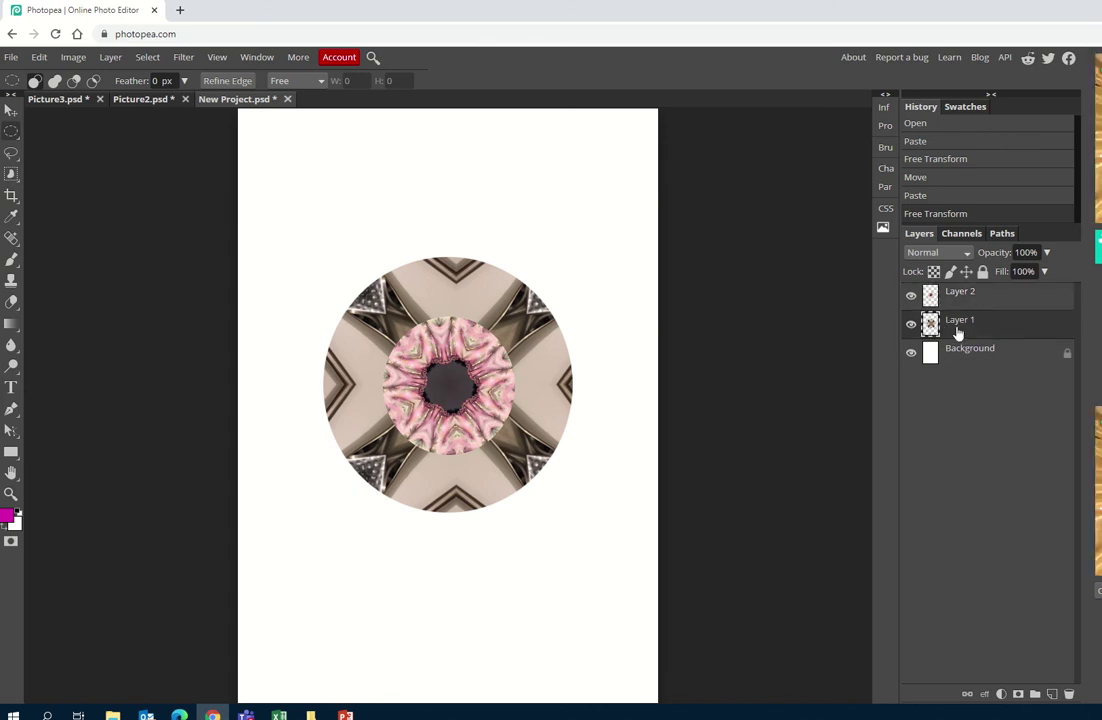
pyautogui.click(958, 294)
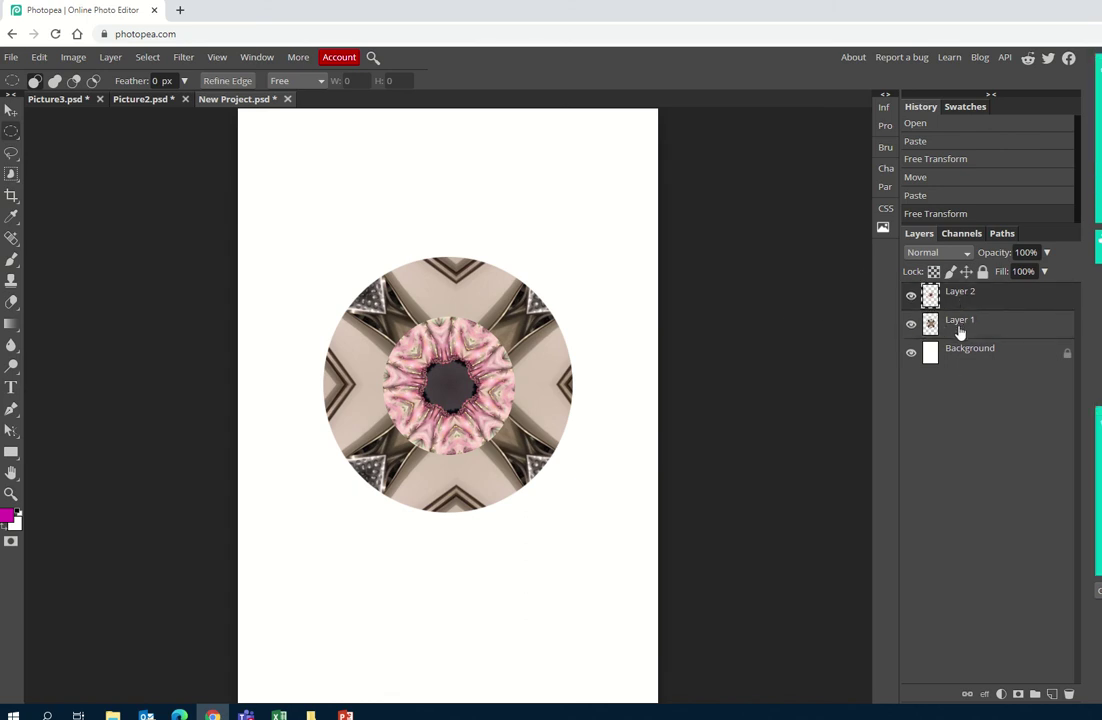
pyautogui.moveTo(958, 330)
pyautogui.mouseDown()
pyautogui.moveTo(952, 298)
pyautogui.moveTo(950, 307)
pyautogui.mouseUp()
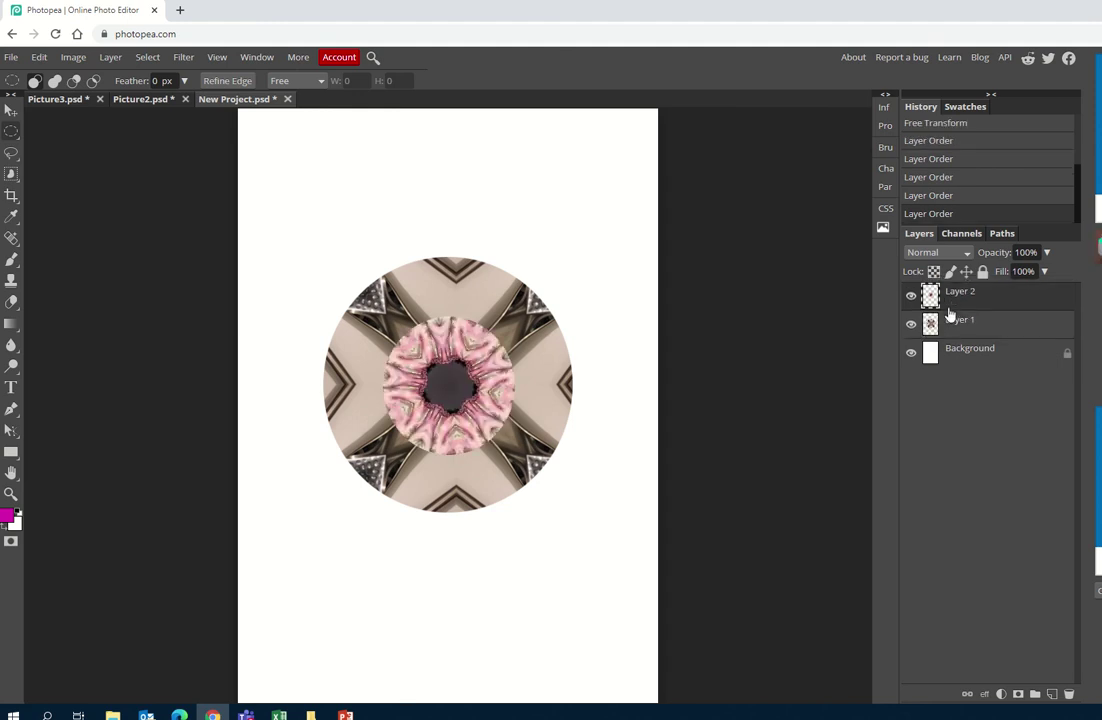
# - Try different opacities on Layer 2 and Layer 1, returning each to 100%
pyautogui.click(1046, 252)
pyautogui.moveTo(1048, 272)
pyautogui.mouseDown()
pyautogui.moveTo(1017, 276)
pyautogui.moveTo(1053, 276)
pyautogui.mouseUp()
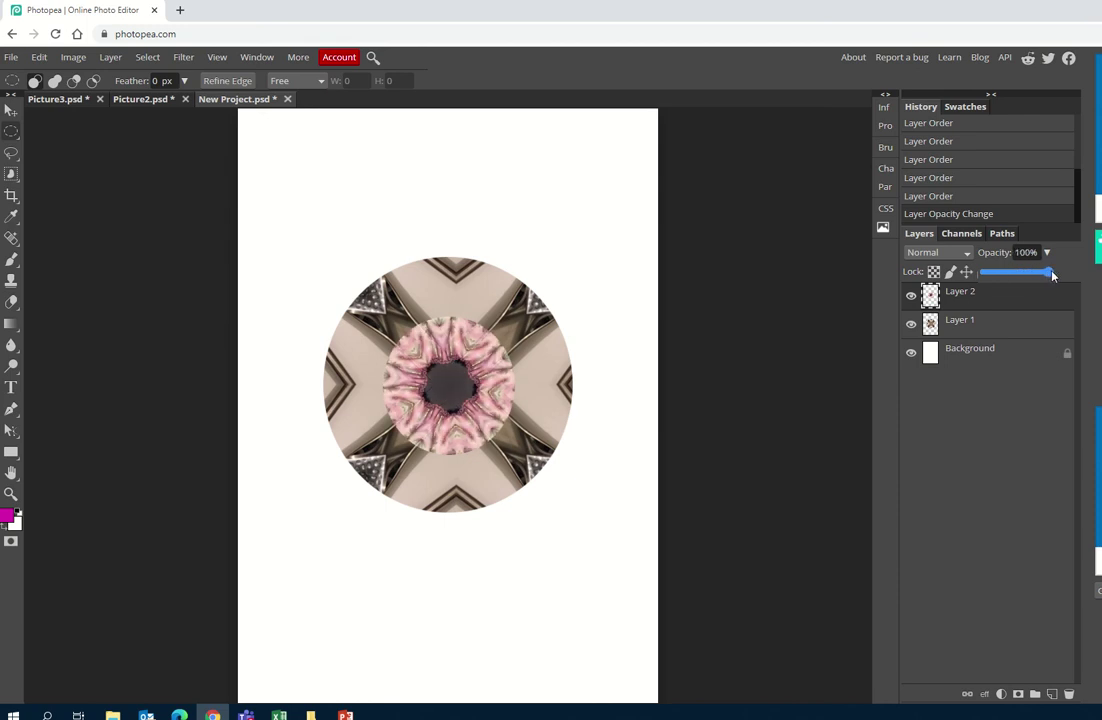
pyautogui.click(974, 325)
pyautogui.click(1047, 253)
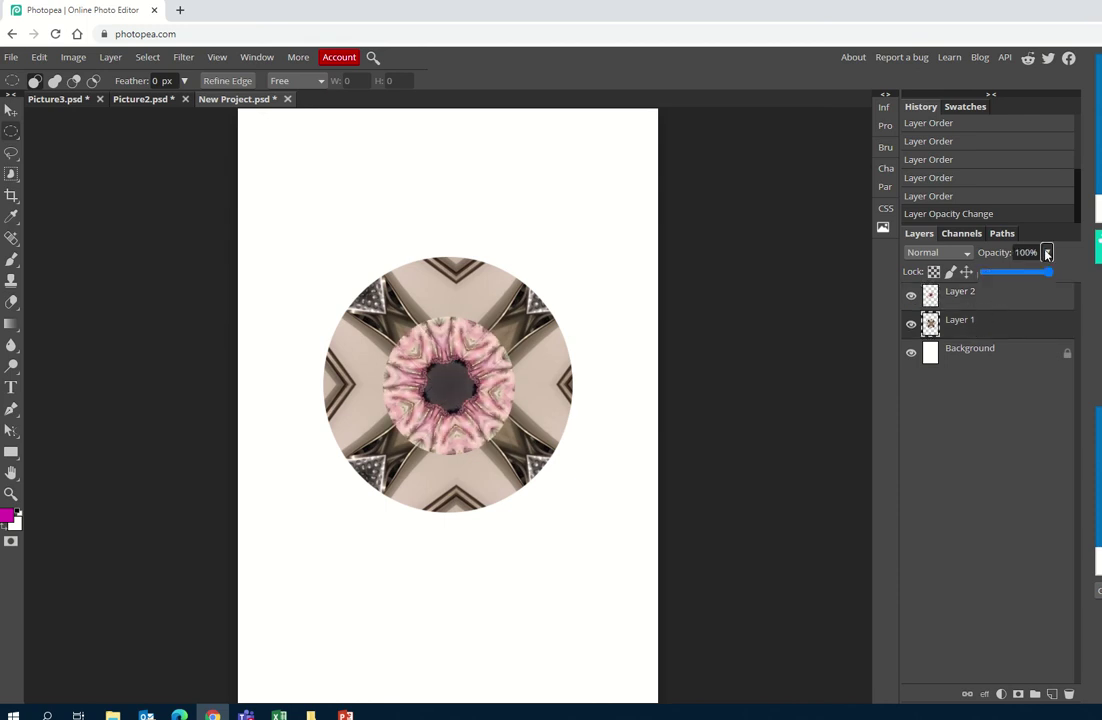
pyautogui.moveTo(1050, 278)
pyautogui.mouseDown()
pyautogui.moveTo(1021, 276)
pyautogui.moveTo(1051, 277)
pyautogui.mouseUp()
# - Darken the large circle on Layer 1 with Brightness/Contrast at brightness -101 and contrast 76
pyautogui.click(70, 56)
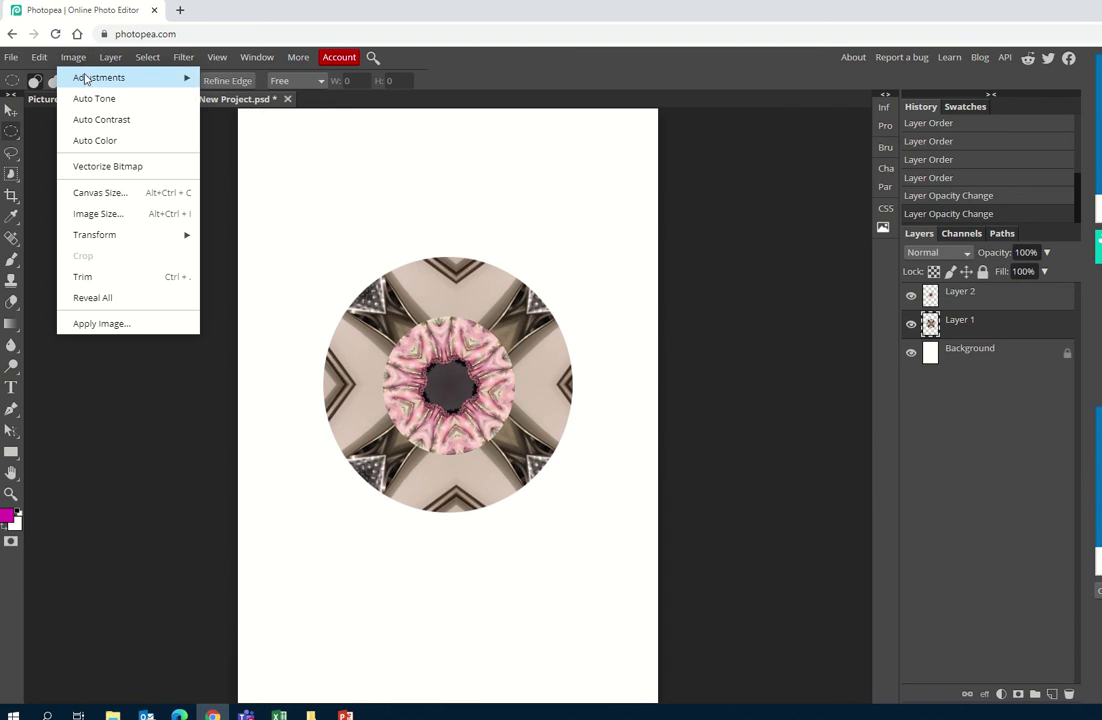
pyautogui.moveTo(86, 84)
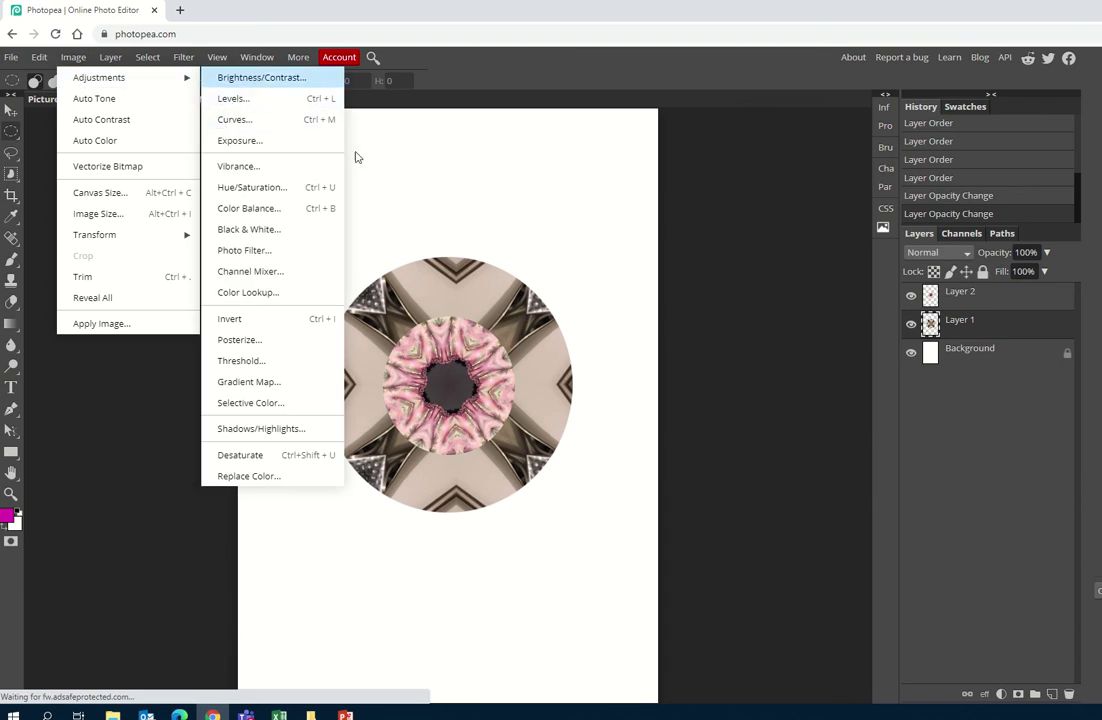
pyautogui.click(260, 77)
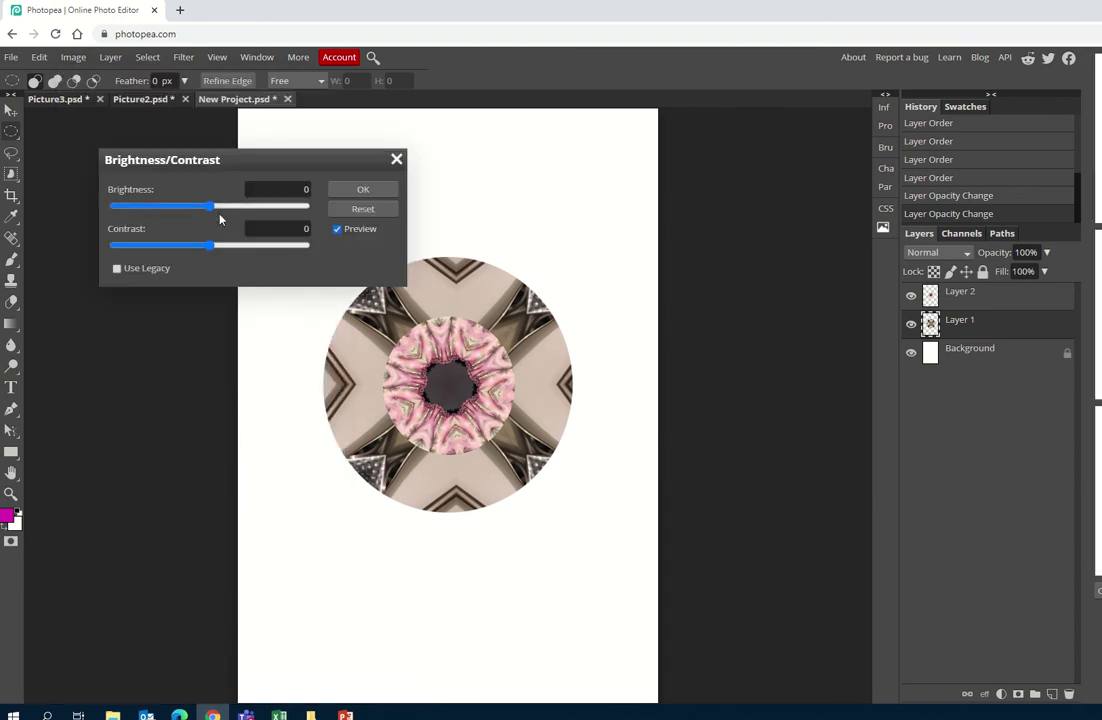
pyautogui.moveTo(210, 206); pyautogui.dragTo(147, 211)
pyautogui.moveTo(222, 250); pyautogui.dragTo(283, 252)
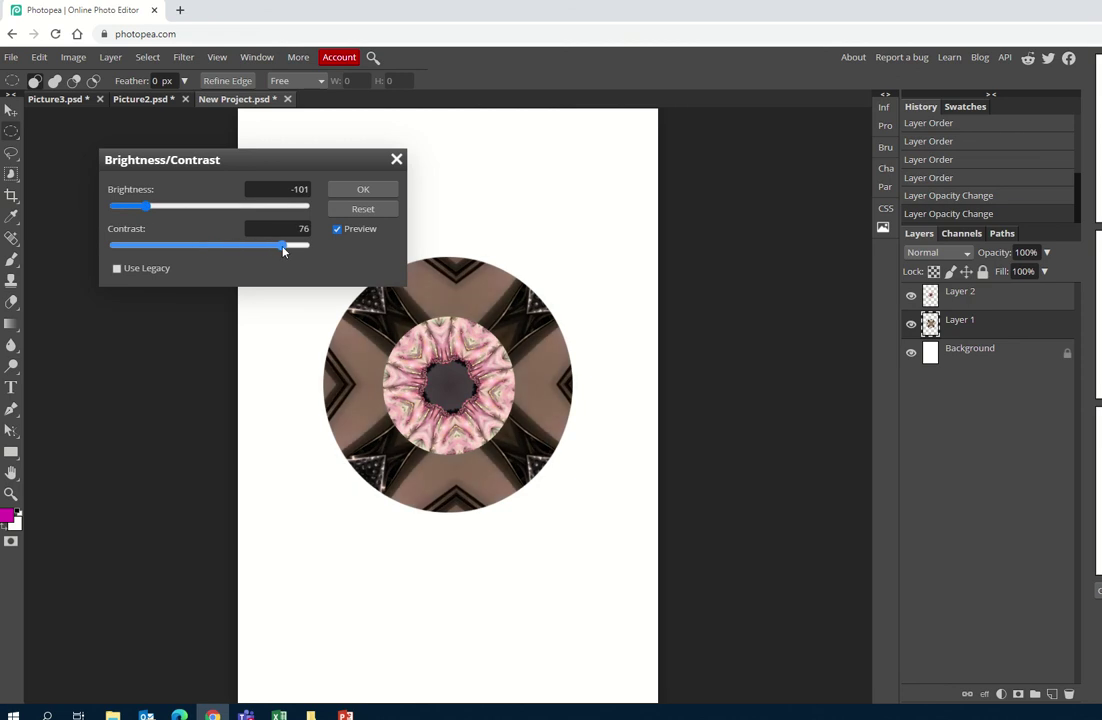
pyautogui.click(360, 190)
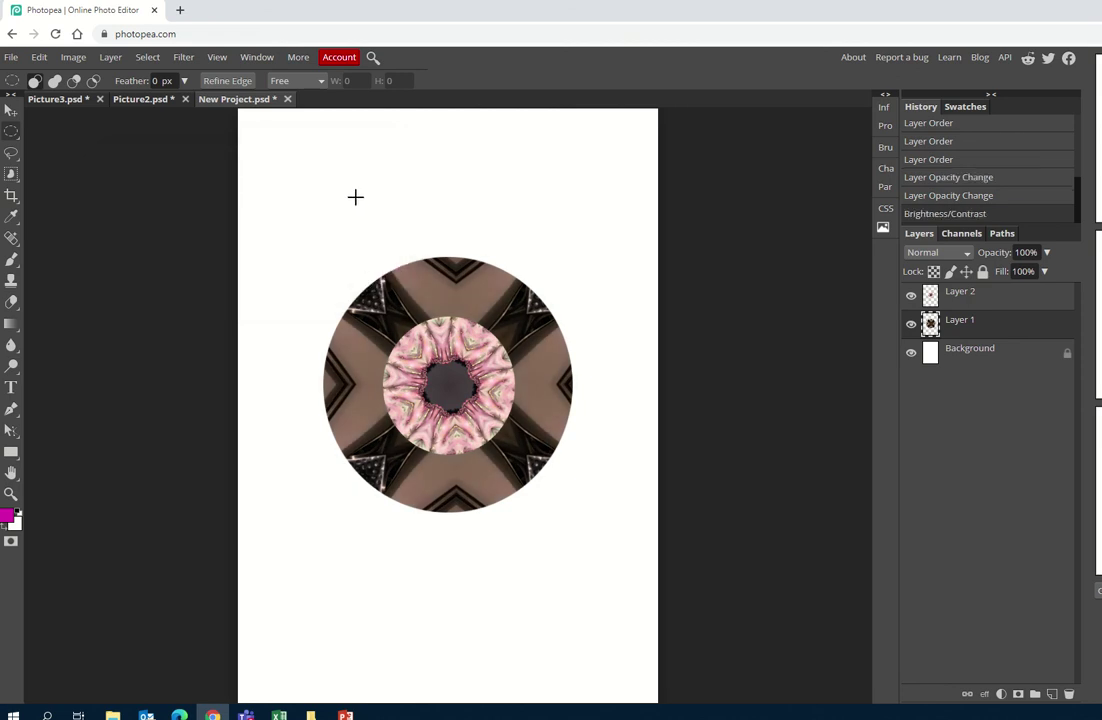
# - Apply a Curves adjustment to the pink circle on Layer 2, raising the darker midtones and lowering the lighter tones
pyautogui.click(979, 300)
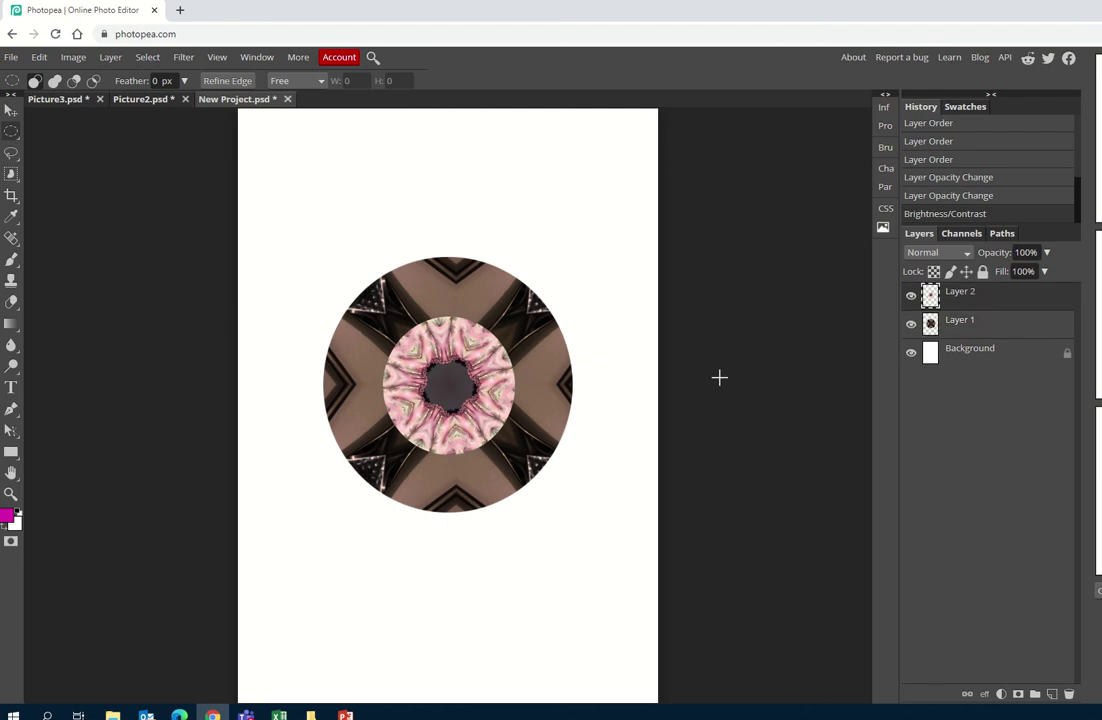
pyautogui.click(70, 57)
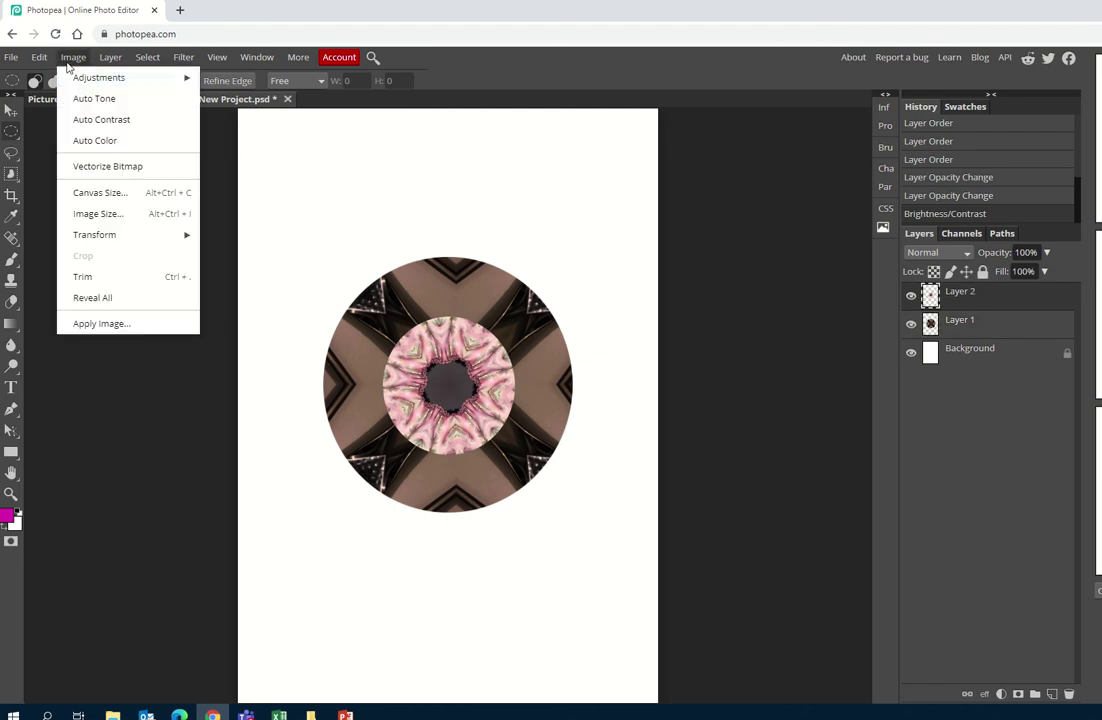
pyautogui.moveTo(80, 77)
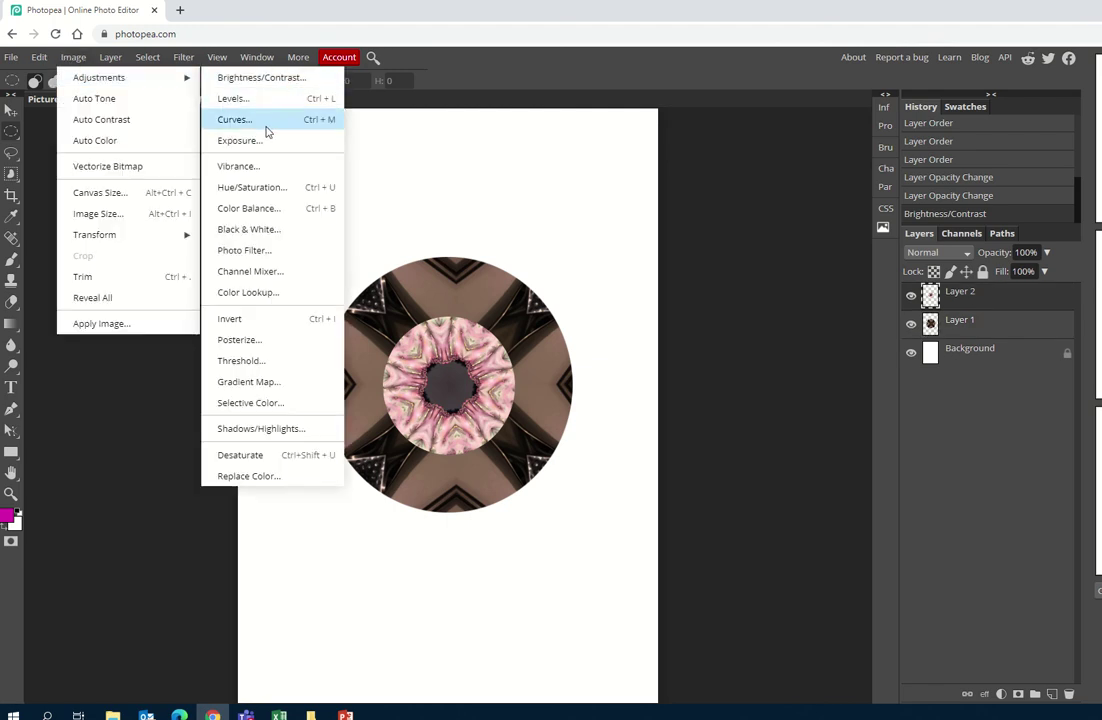
pyautogui.click(268, 122)
pyautogui.moveTo(215, 255); pyautogui.dragTo(226, 265)
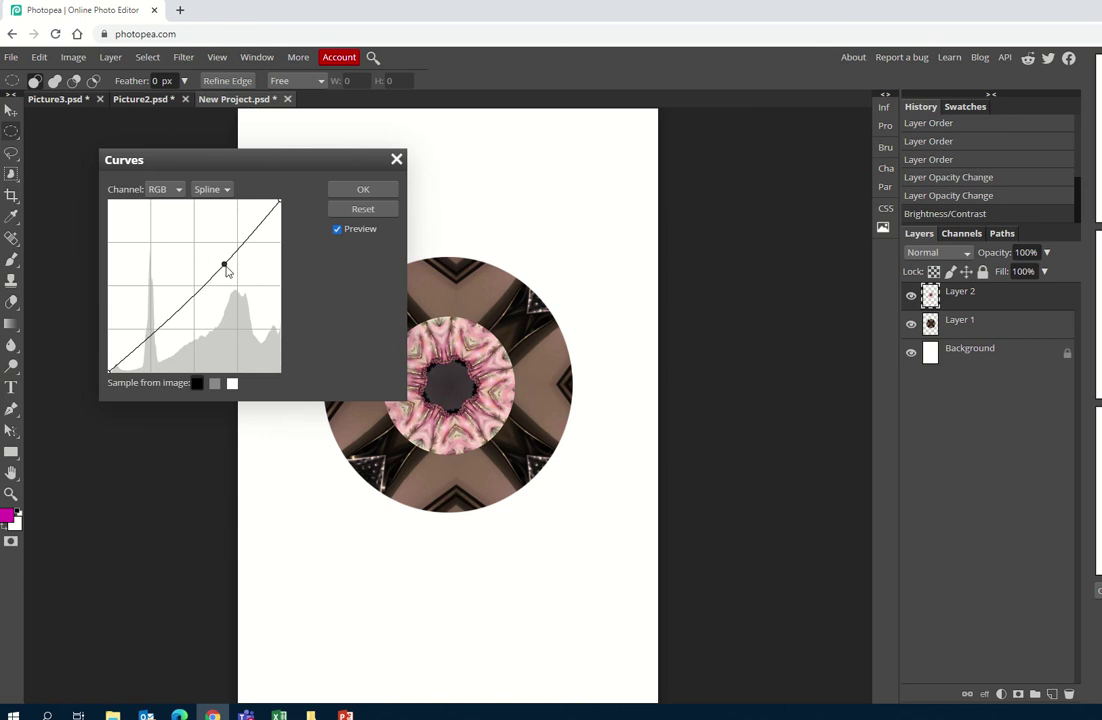
pyautogui.moveTo(181, 309); pyautogui.dragTo(171, 294)
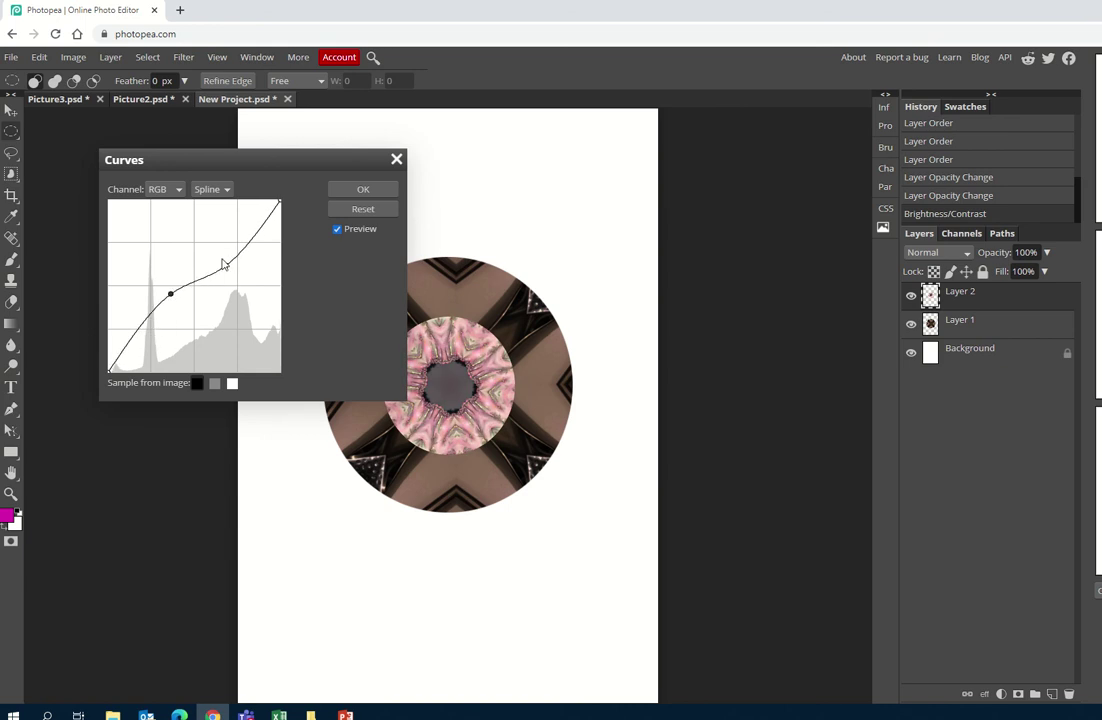
pyautogui.moveTo(240, 268); pyautogui.dragTo(246, 276)
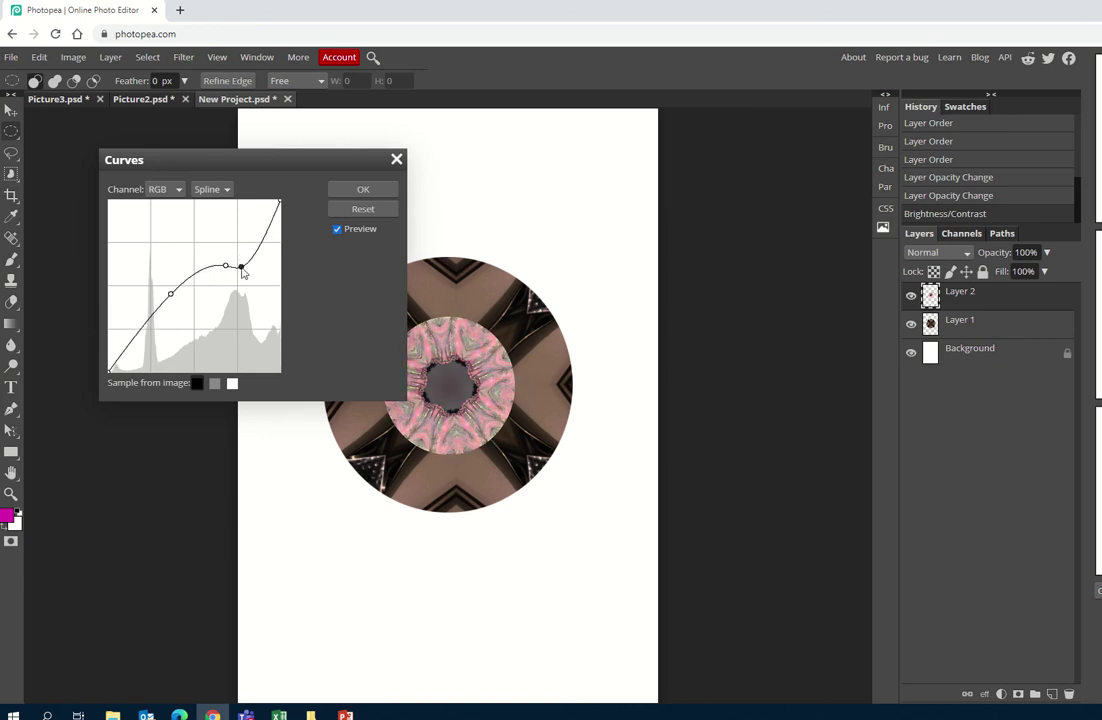
pyautogui.click(363, 190)
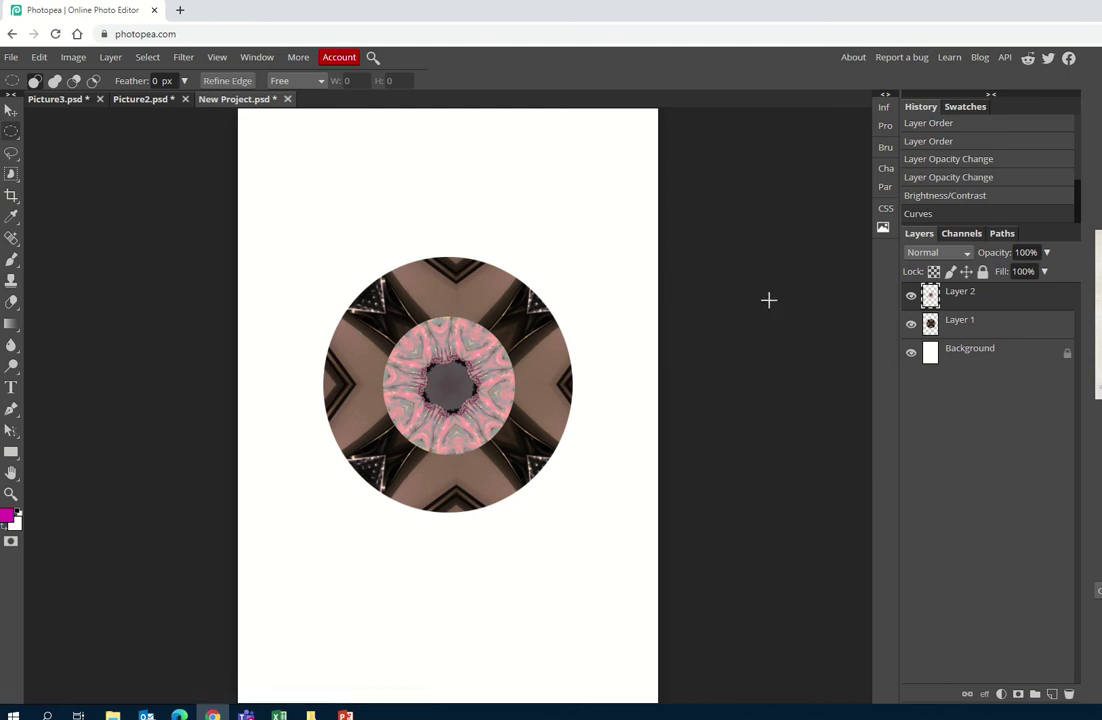
# - Duplicate Layer 2 and Layer 1 so each circle has a copy
pyautogui.rightClick(983, 299)
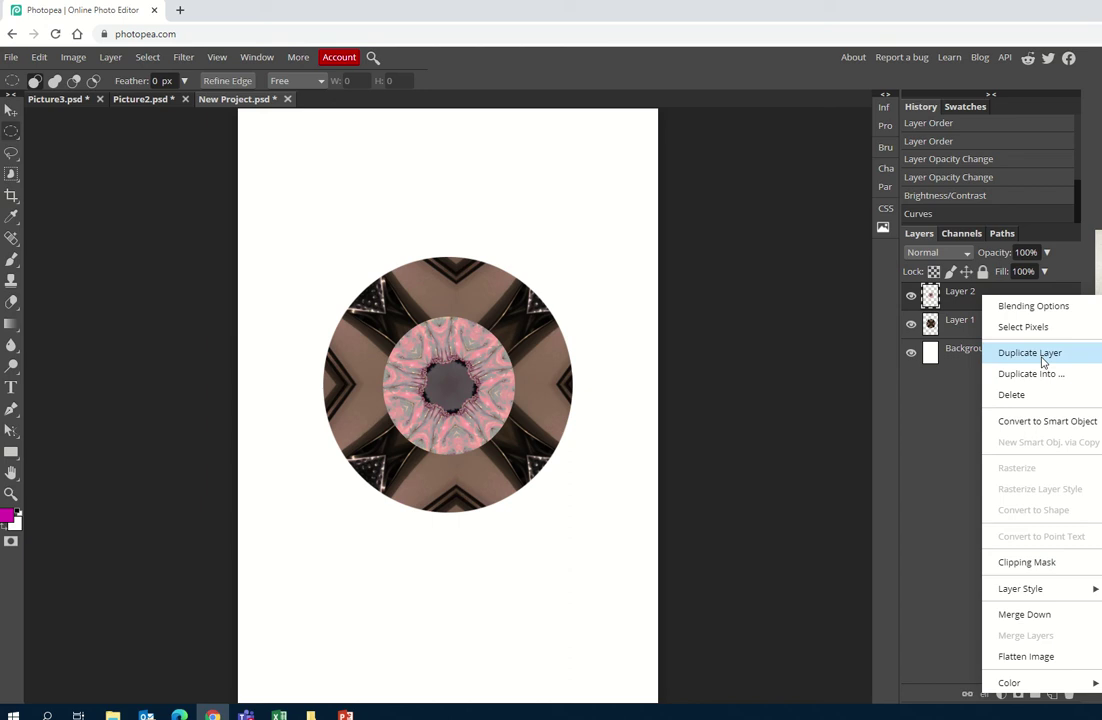
pyautogui.click(1042, 353)
pyautogui.rightClick(974, 301)
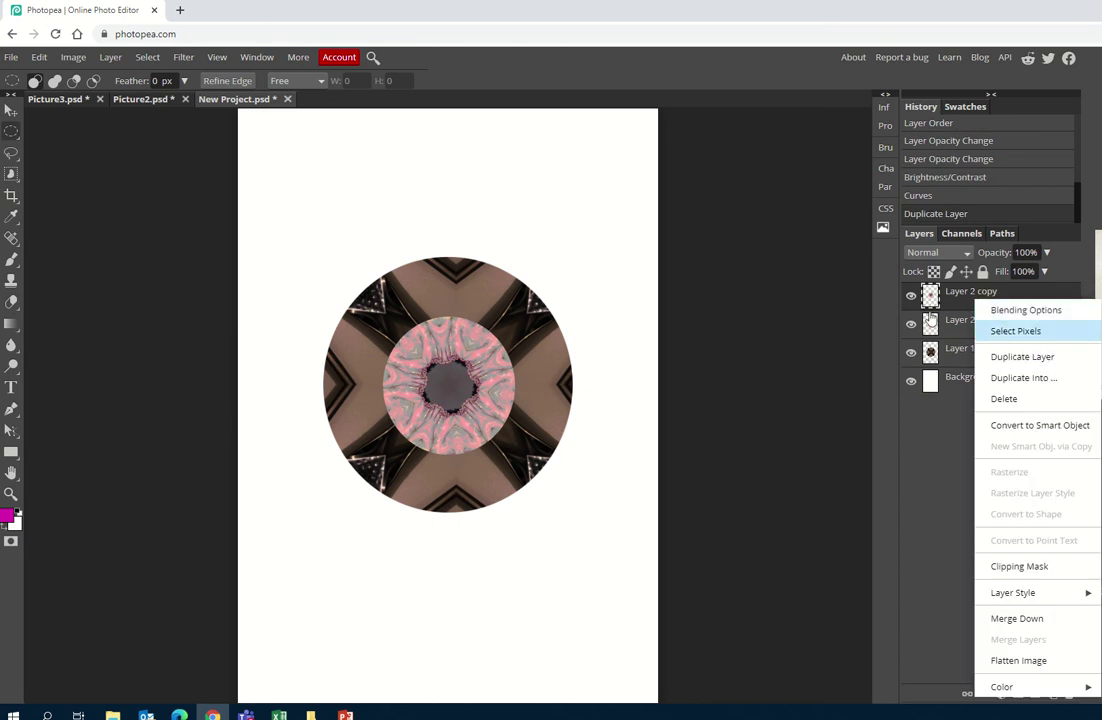
pyautogui.click(954, 359)
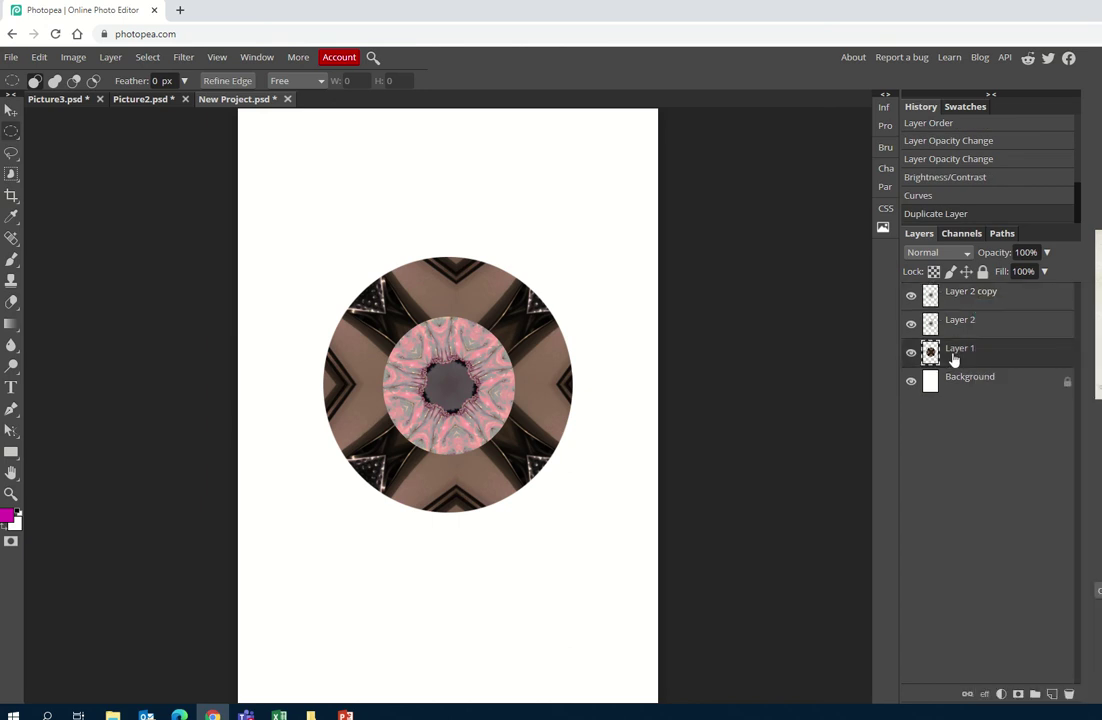
pyautogui.rightClick(954, 359)
pyautogui.click(1033, 362)
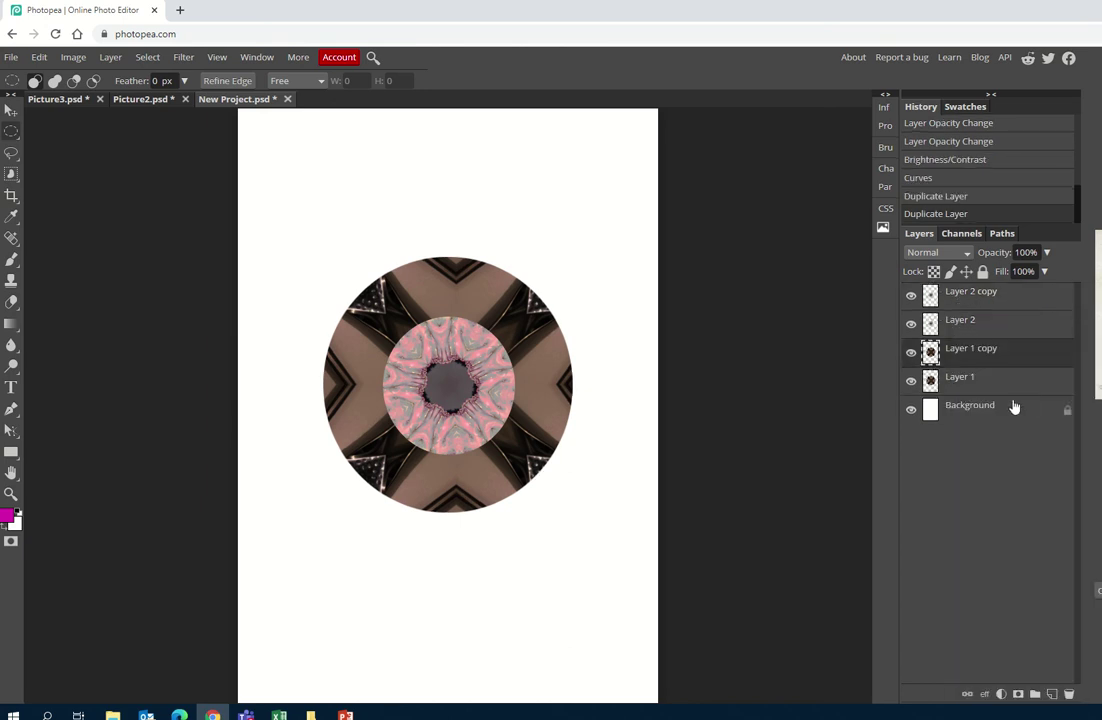
# - Enlarge the circle on Layer 1 copy to about 148% wide and 134% high, centred on the page, and place it beneath Layer 1
pyautogui.click(38, 57)
pyautogui.click(59, 374)
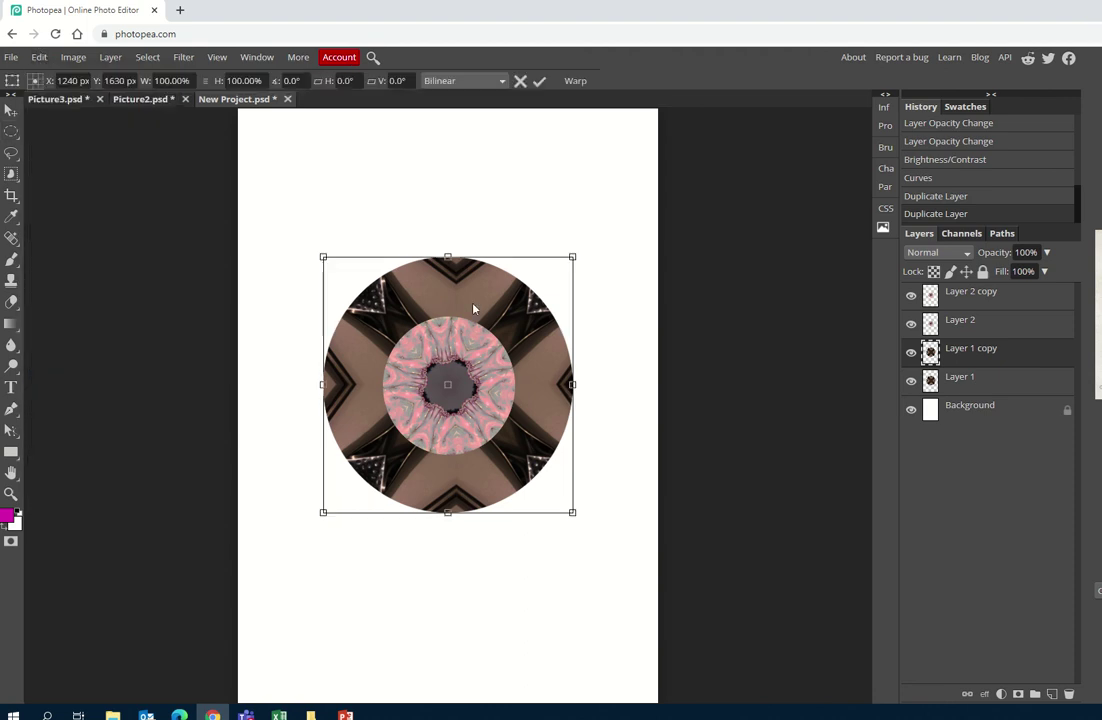
pyautogui.moveTo(572, 257); pyautogui.dragTo(657, 207)
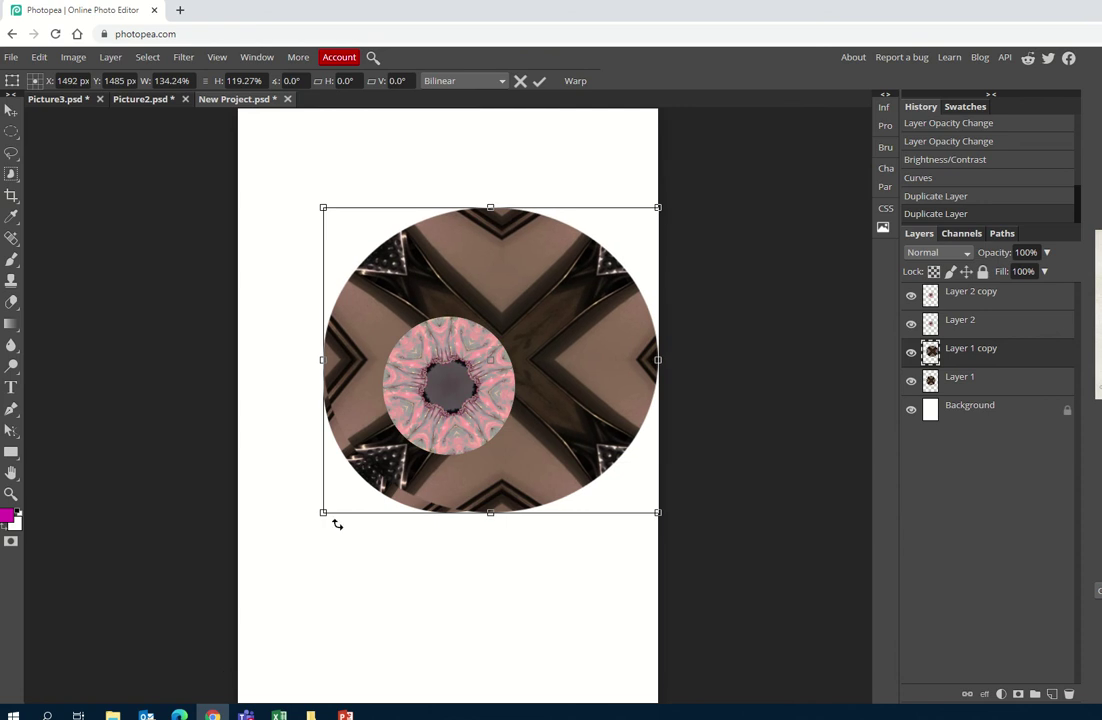
pyautogui.moveTo(321, 512); pyautogui.dragTo(288, 549)
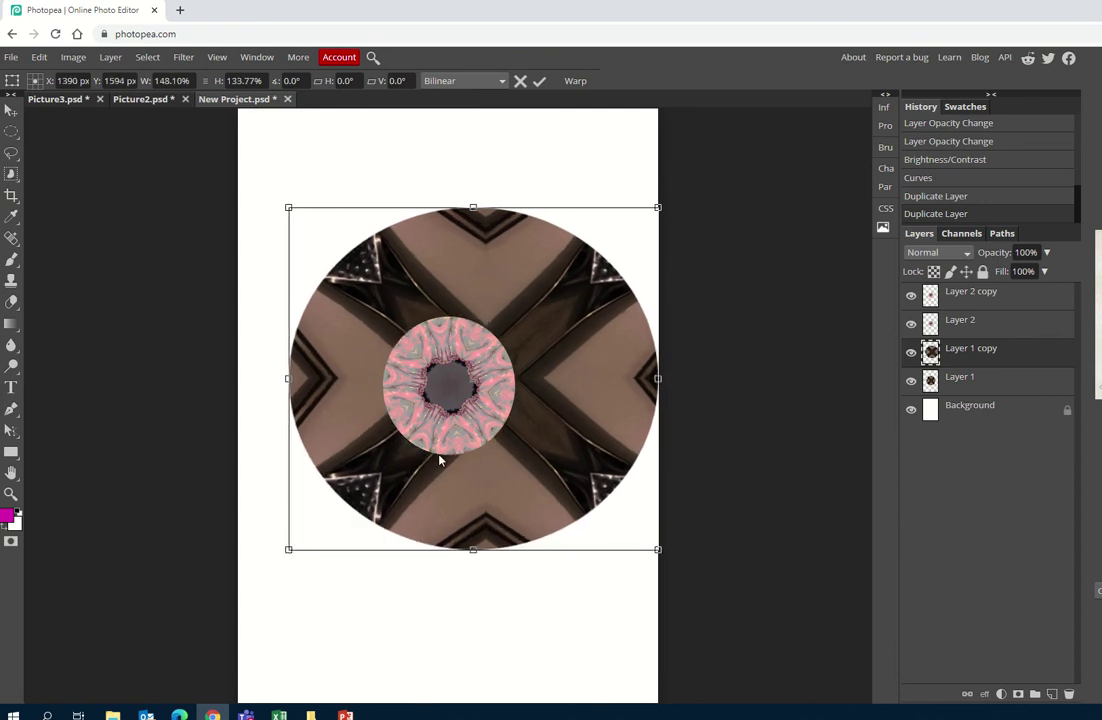
pyautogui.moveTo(457, 475); pyautogui.dragTo(449, 478)
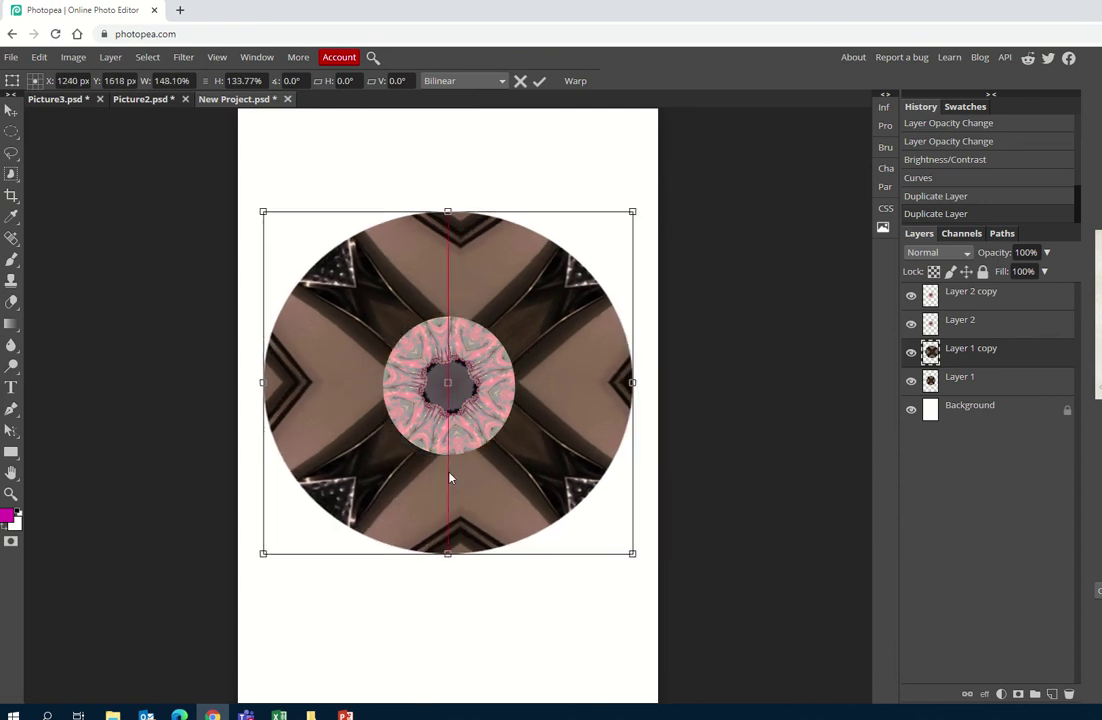
pyautogui.moveTo(449, 478); pyautogui.dragTo(450, 476)
pyautogui.moveTo(977, 357); pyautogui.dragTo(972, 386)
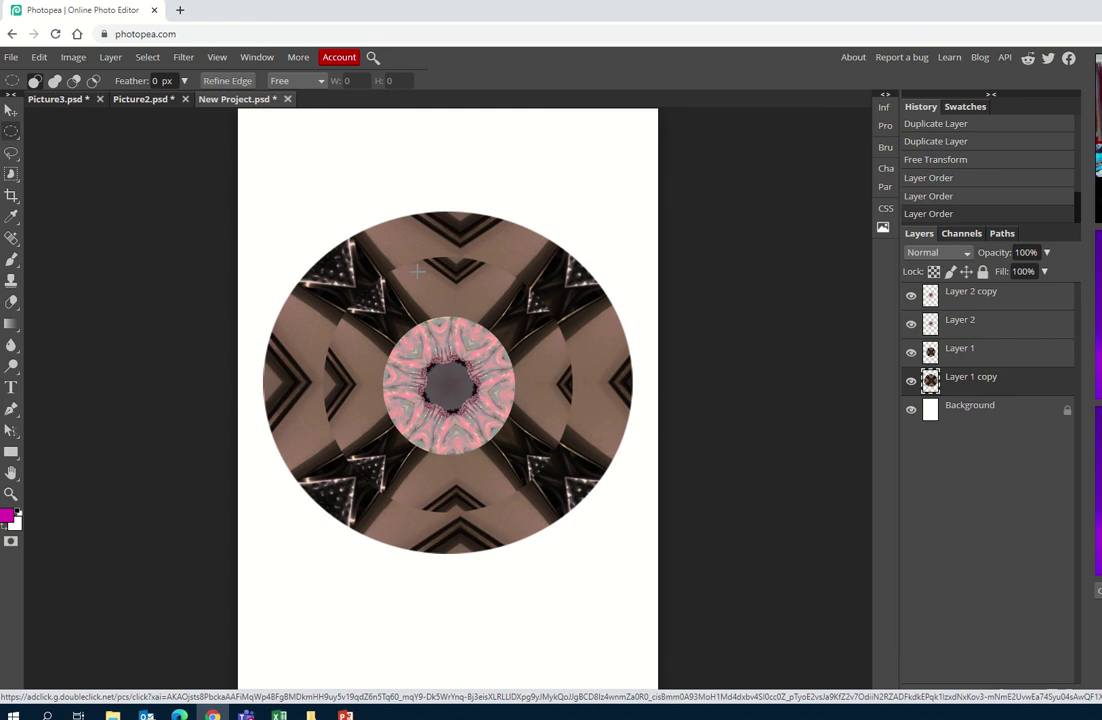
# - Rotate the outer circle on Layer 1 copy clockwise by about 28°
pyautogui.click(38, 57)
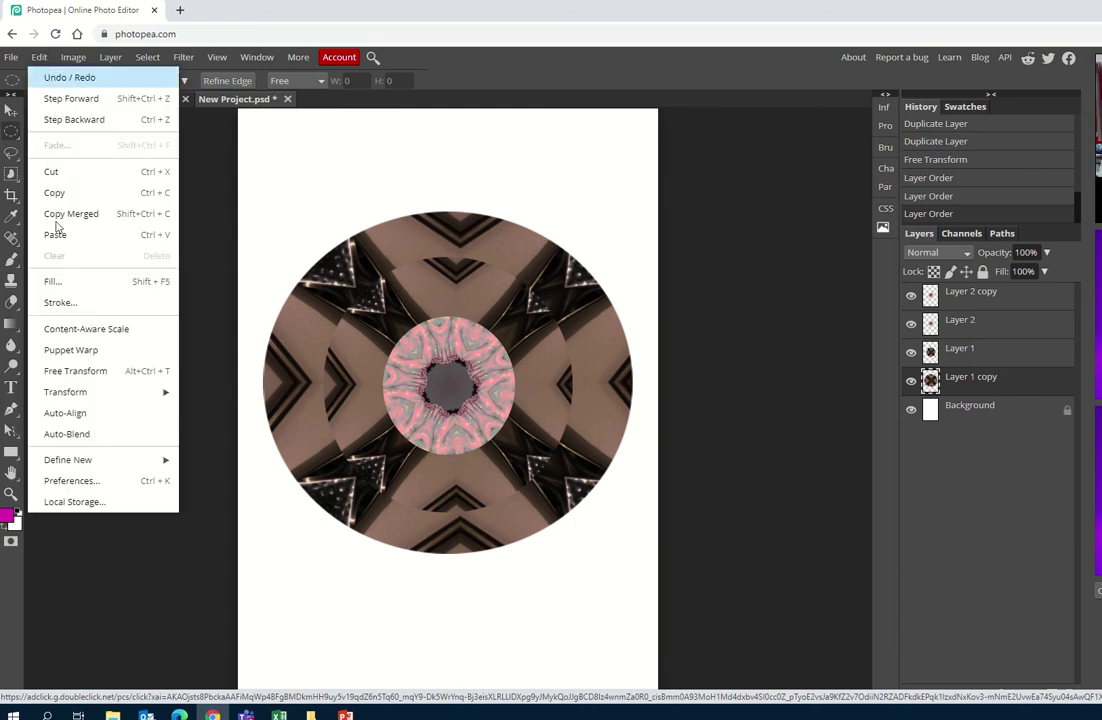
pyautogui.click(99, 377)
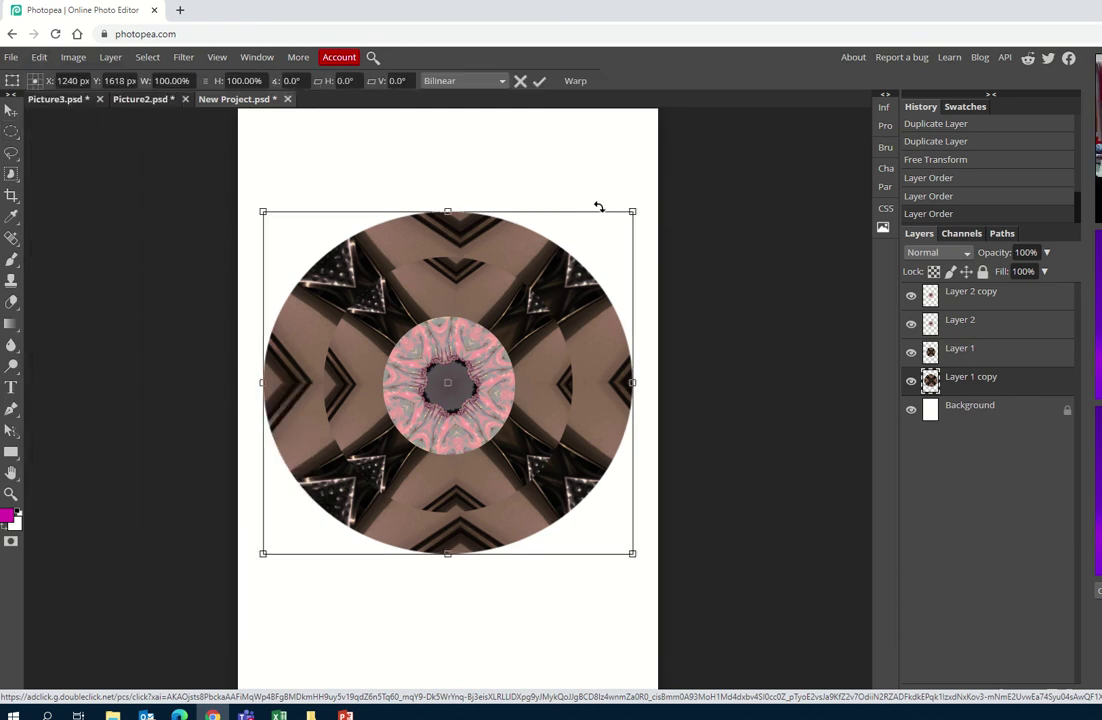
pyautogui.moveTo(644, 204); pyautogui.dragTo(653, 330)
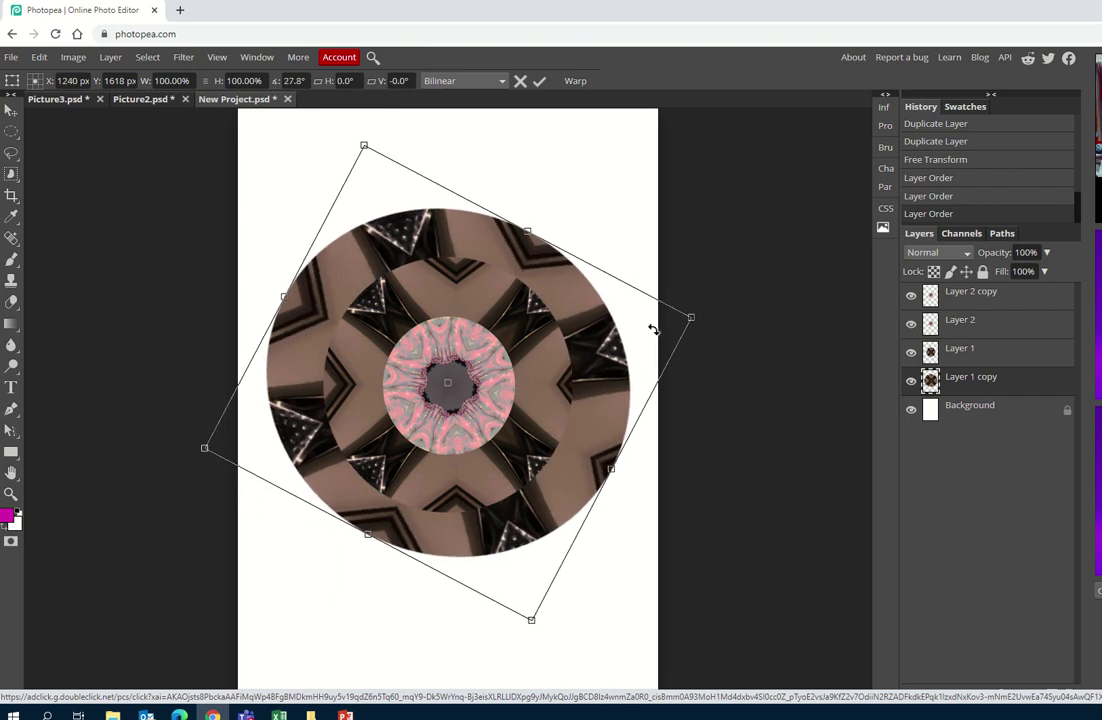
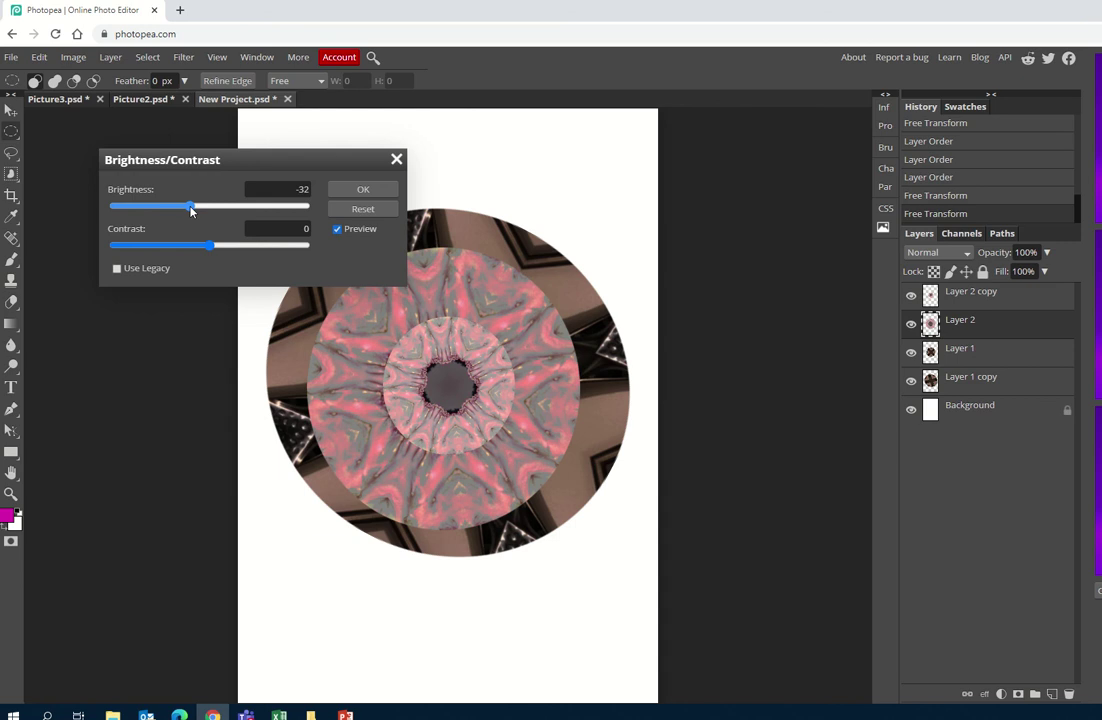
# - Apply Brightness/Contrast to the large pink circle on Layer 2 with brightness -32 and contrast 84, and place Layer 2 beneath Layer 1
pyautogui.moveTo(192, 248); pyautogui.dragTo(290, 248)
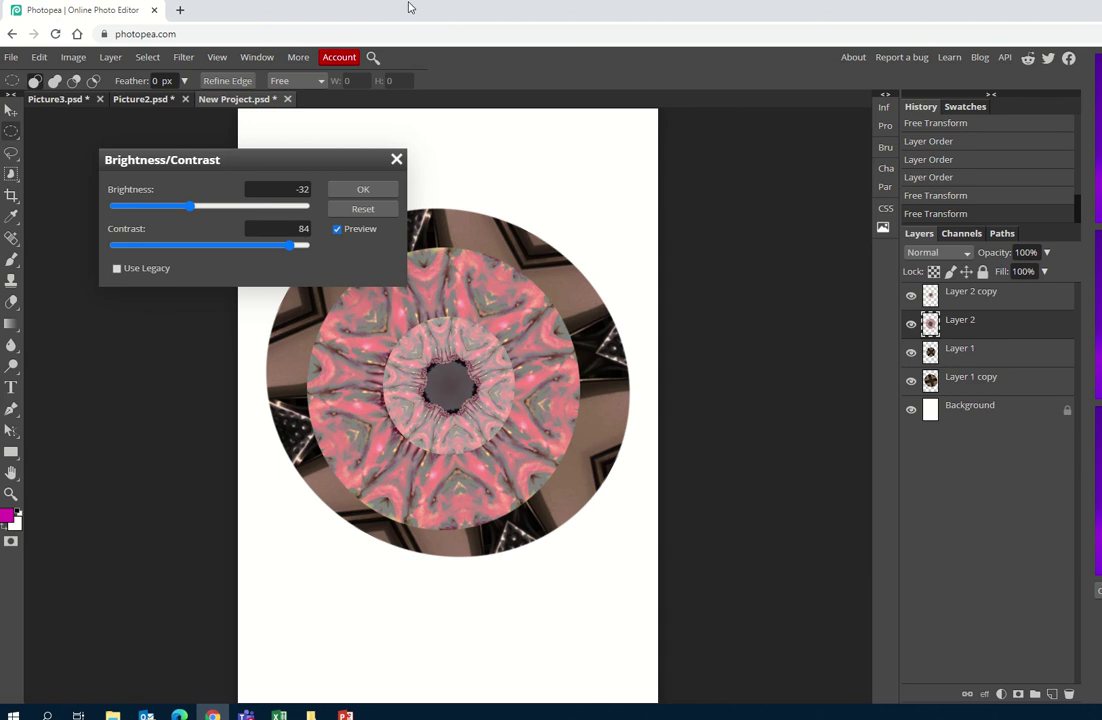
pyautogui.click(364, 191)
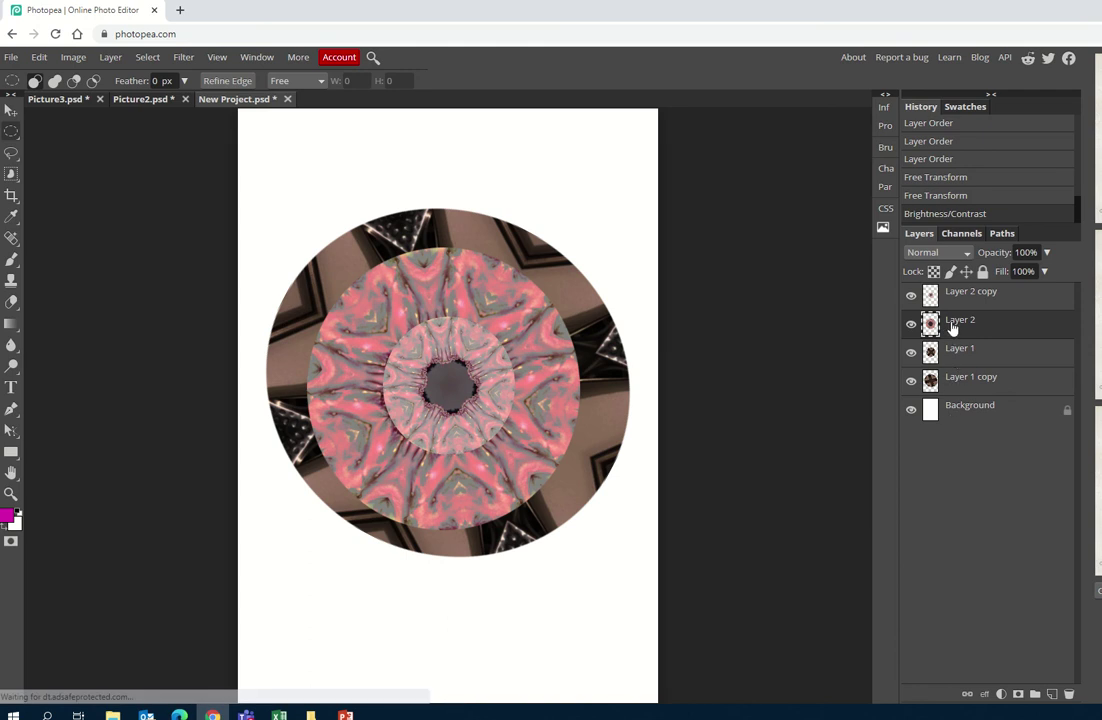
pyautogui.moveTo(952, 327); pyautogui.dragTo(984, 322)
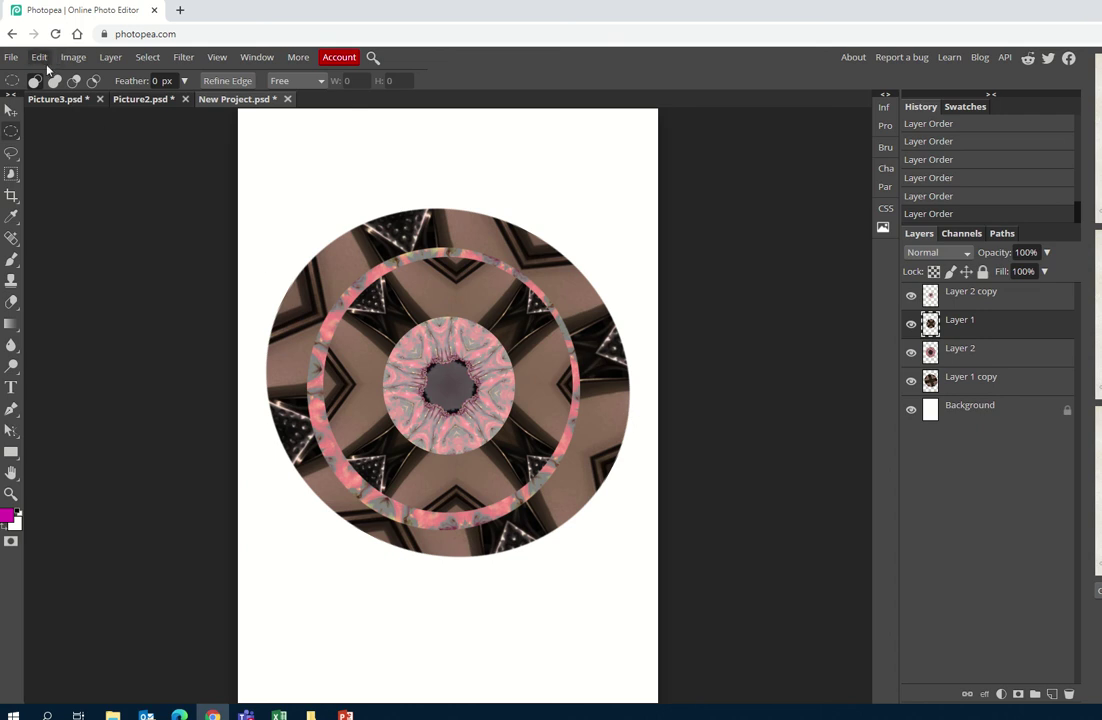
# - Free-transform the outer circle on Layer 1 copy to about 97% wide and 101% high, positioned near X 1268 px, Y 1655 px
pyautogui.click(940, 372)
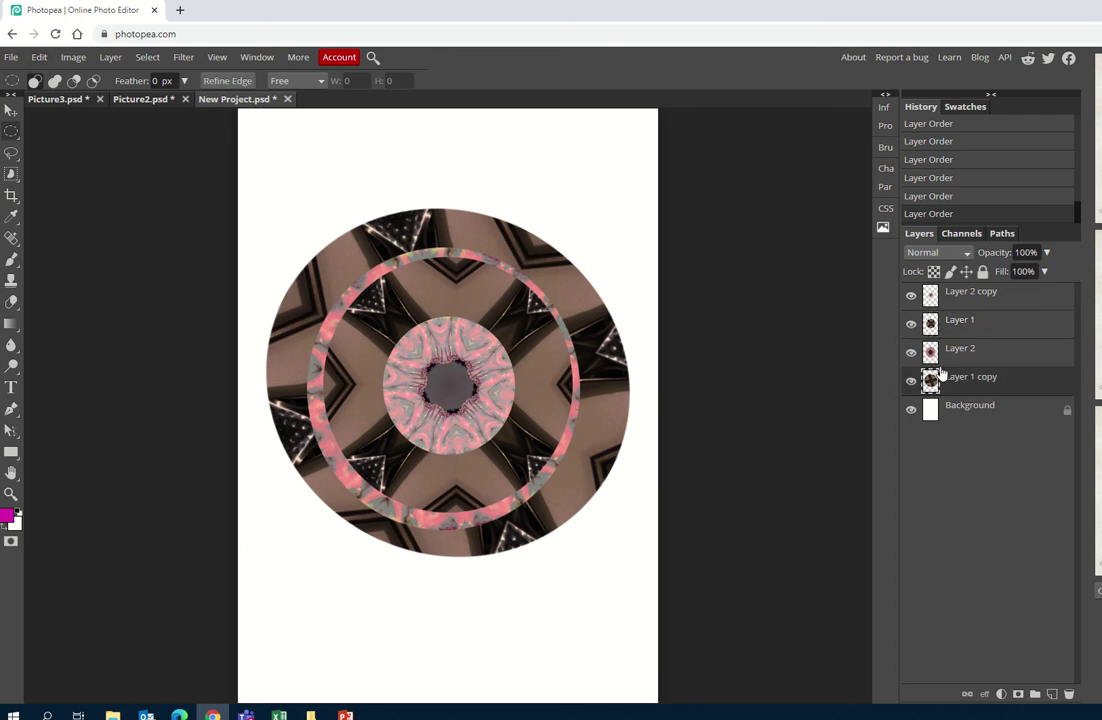
pyautogui.click(39, 57)
pyautogui.click(90, 371)
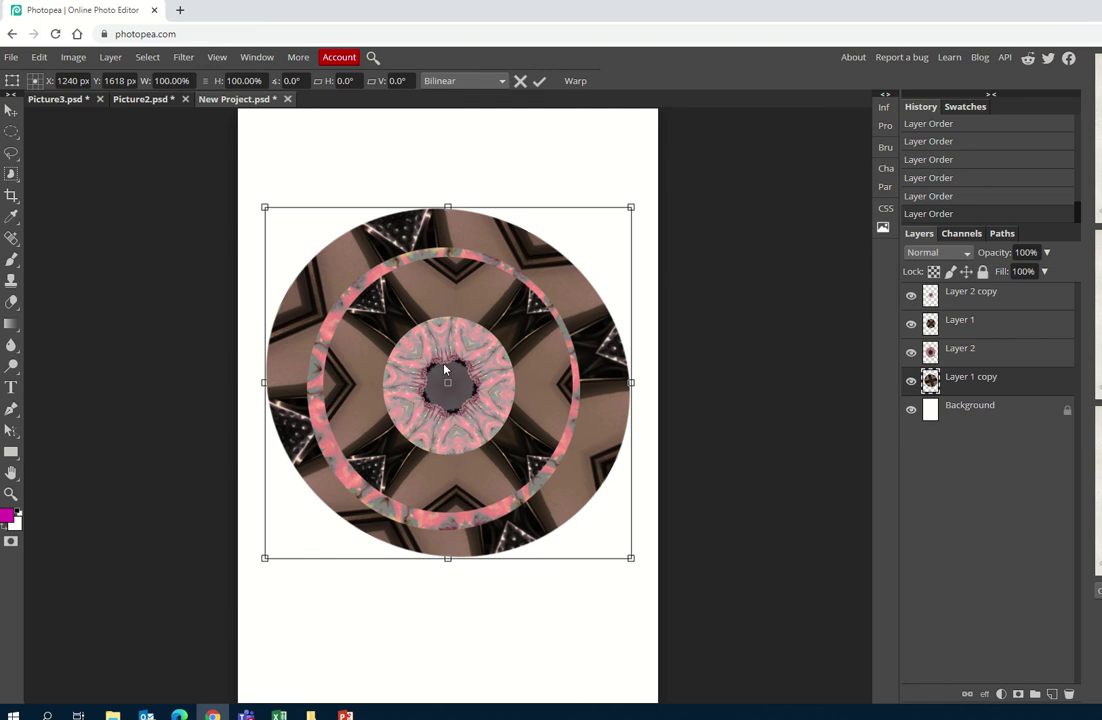
pyautogui.moveTo(270, 203)
pyautogui.mouseDown()
pyautogui.moveTo(290, 229)
pyautogui.moveTo(273, 216)
pyautogui.mouseUp()
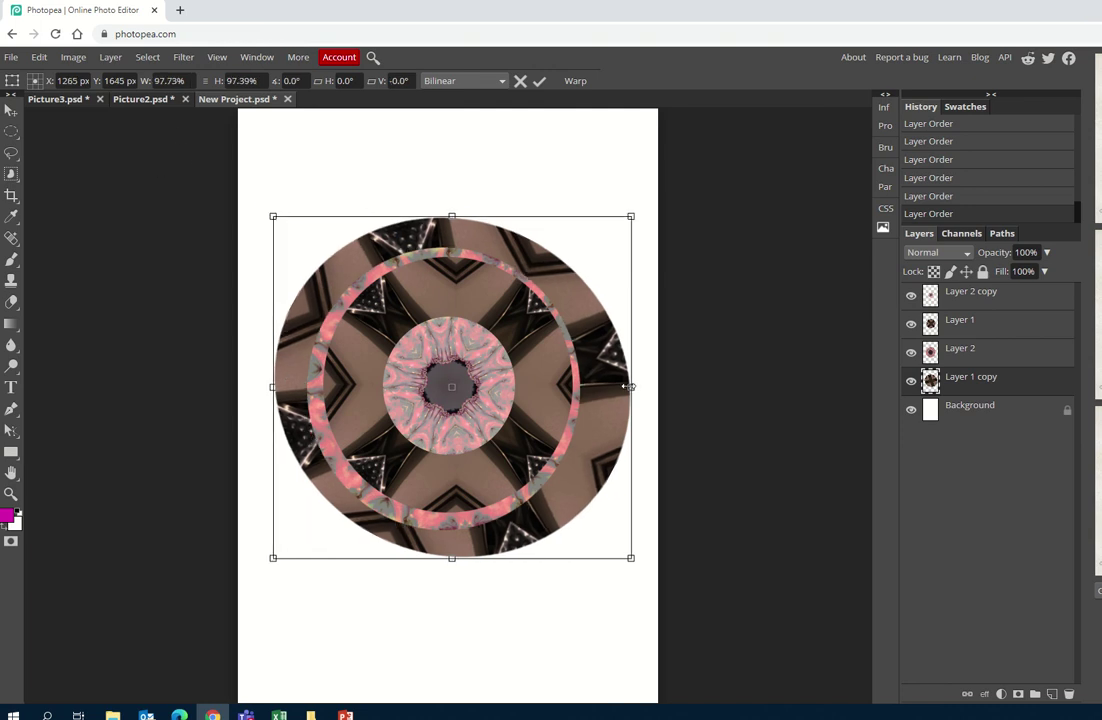
pyautogui.moveTo(629, 386); pyautogui.dragTo(600, 385)
pyautogui.moveTo(435, 213); pyautogui.dragTo(436, 201)
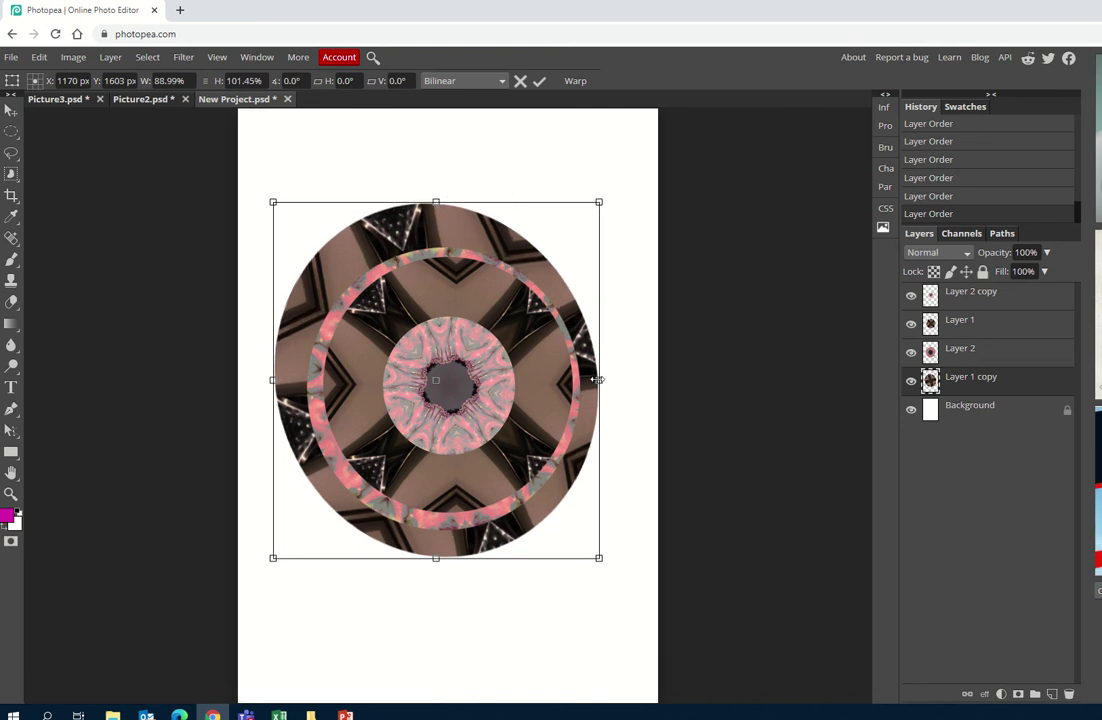
pyautogui.moveTo(598, 380); pyautogui.dragTo(629, 381)
pyautogui.moveTo(428, 231); pyautogui.dragTo(428, 240)
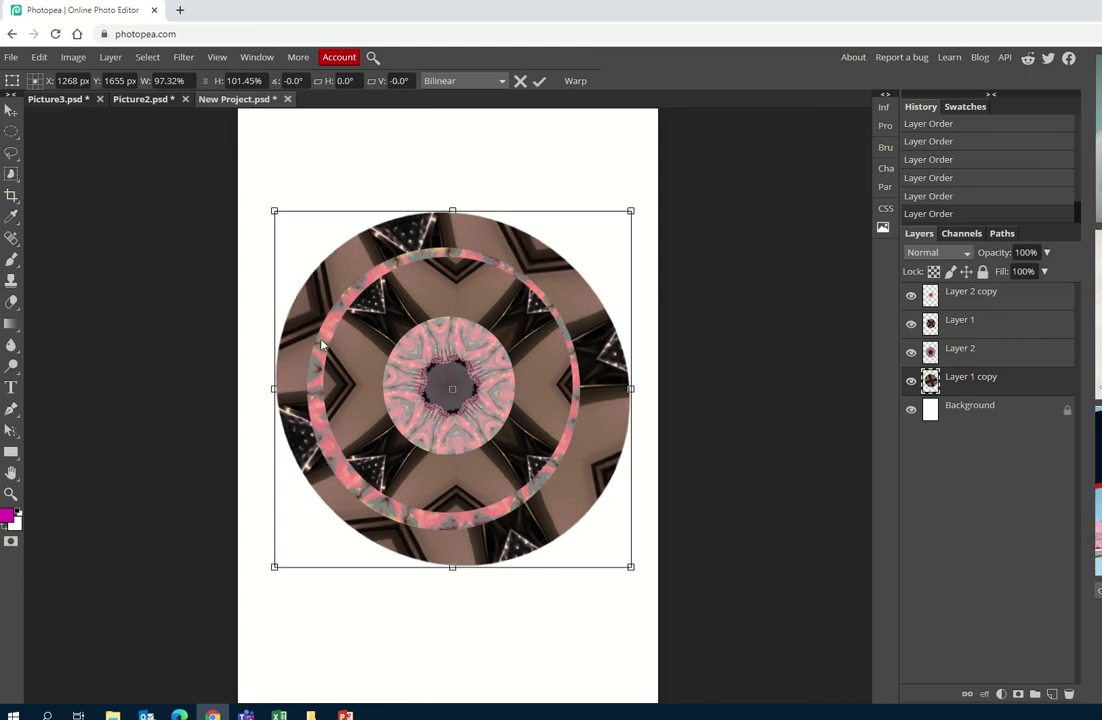
# - Set the width and height of Layer 1 copy to 100% and apply the transform
pyautogui.click(176, 80)
pyautogui.write('100%')
pyautogui.click(257, 80)
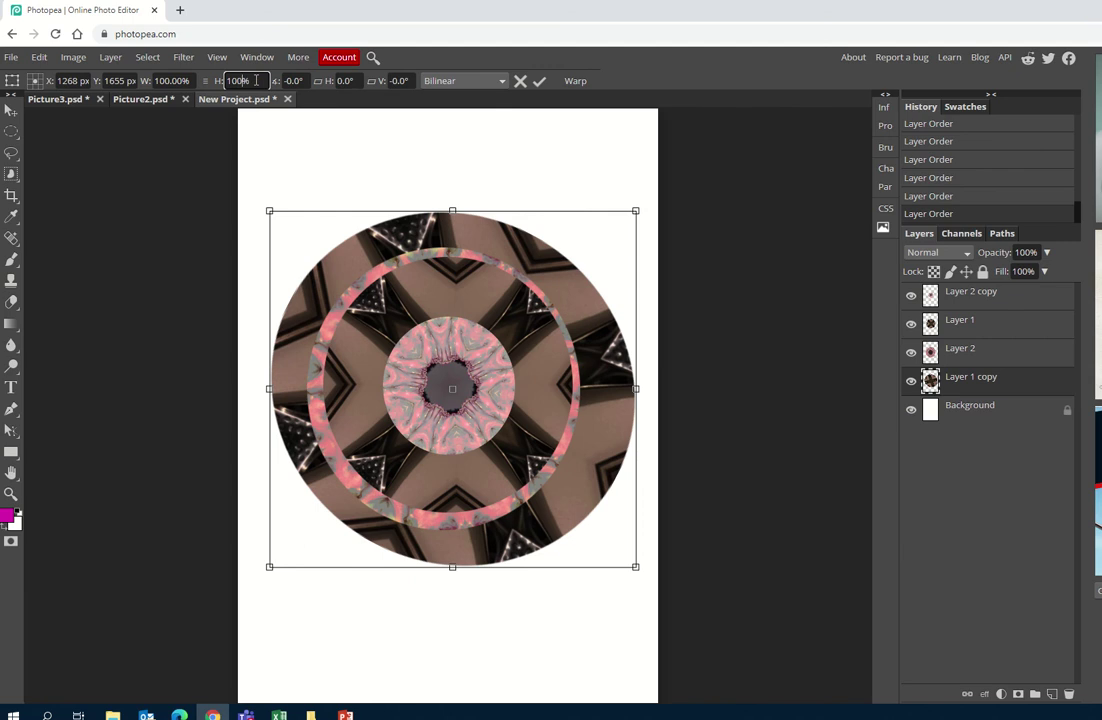
pyautogui.click(540, 81)
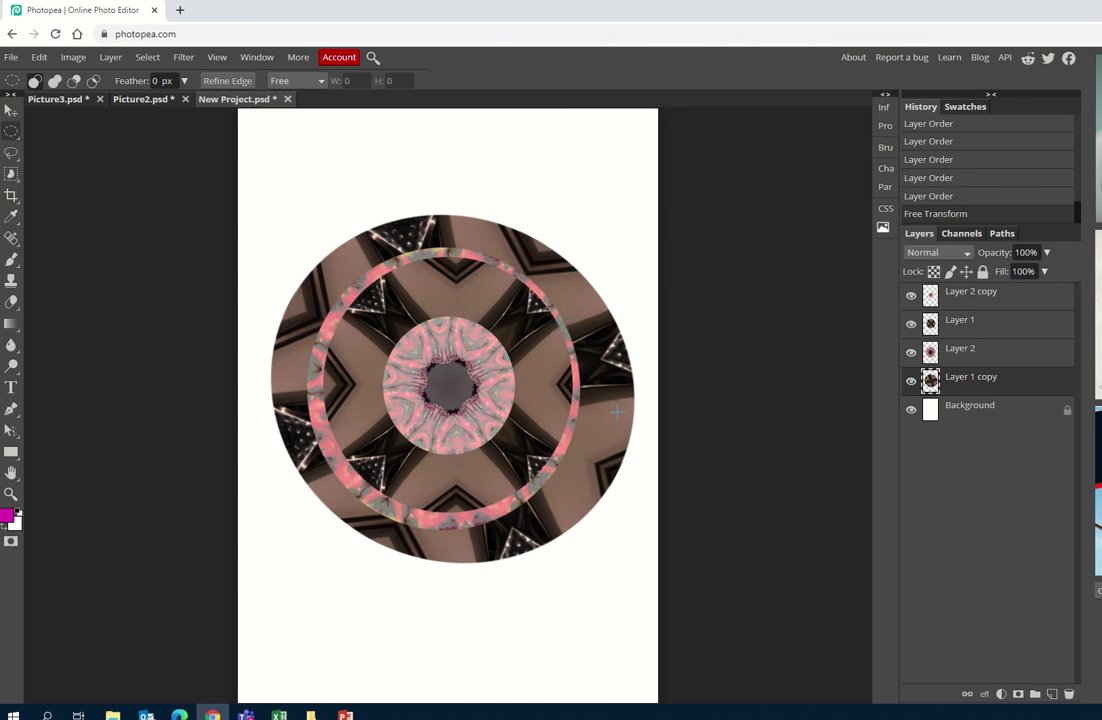
# - Scale the outer circle on Layer 1 copy to about 92.5% wide and 97.7% high so it sits evenly around the pink ring
pyautogui.click(40, 57)
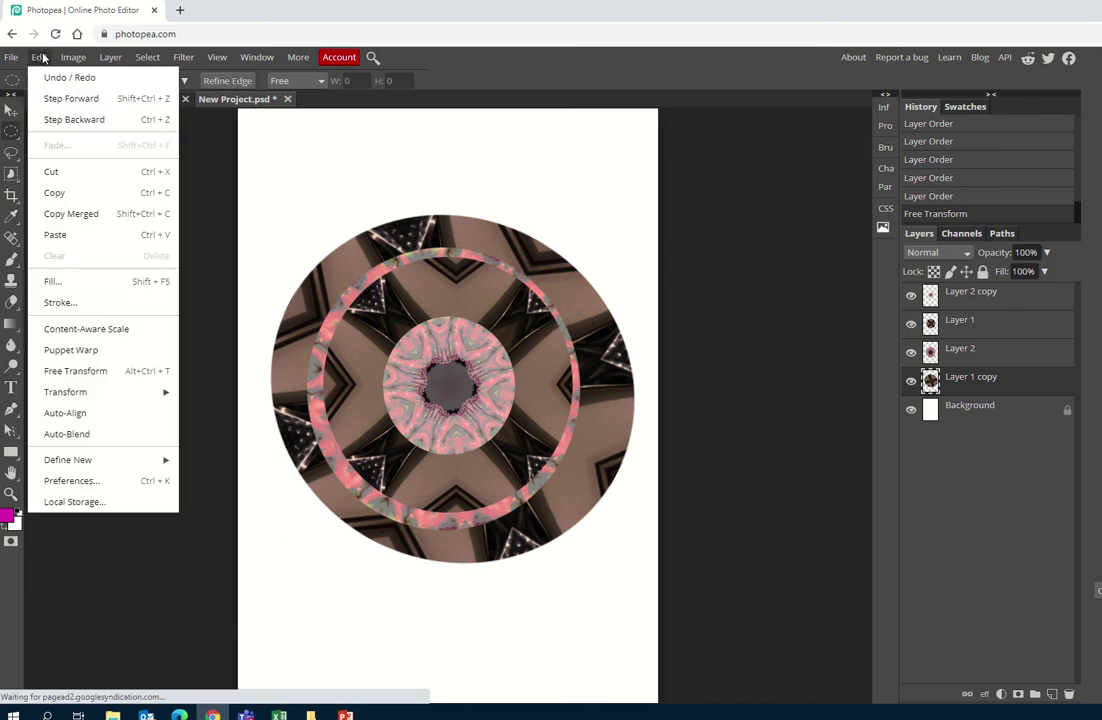
pyautogui.click(74, 371)
pyautogui.moveTo(636, 389); pyautogui.dragTo(619, 388)
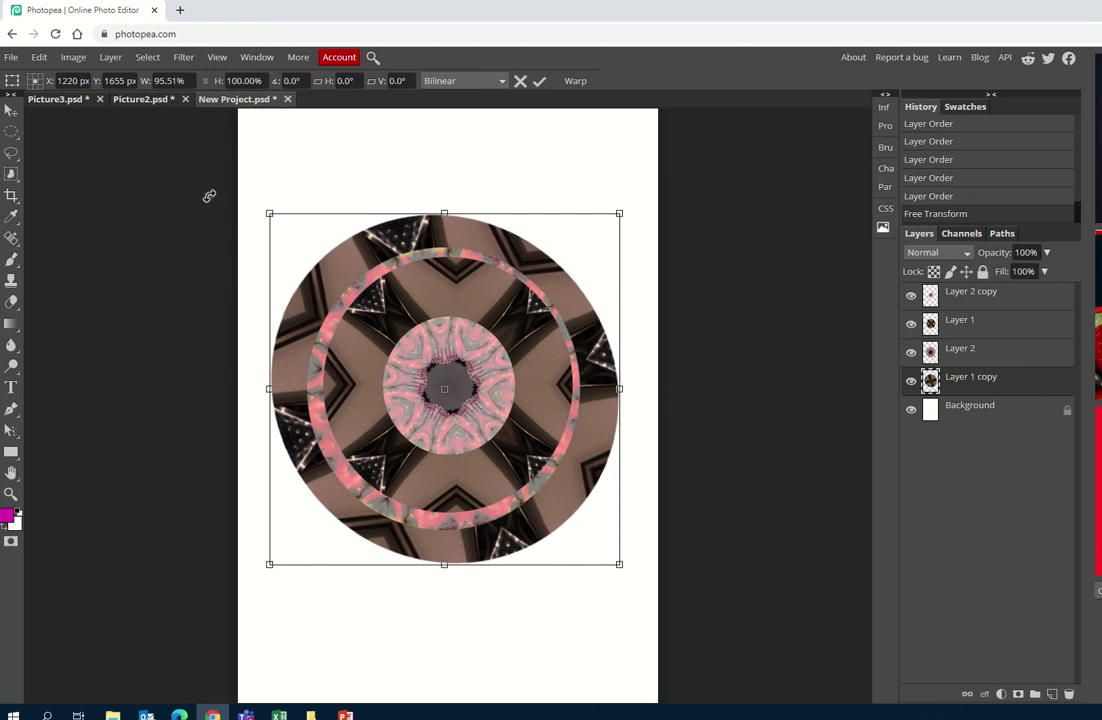
pyautogui.moveTo(269, 213); pyautogui.dragTo(277, 220)
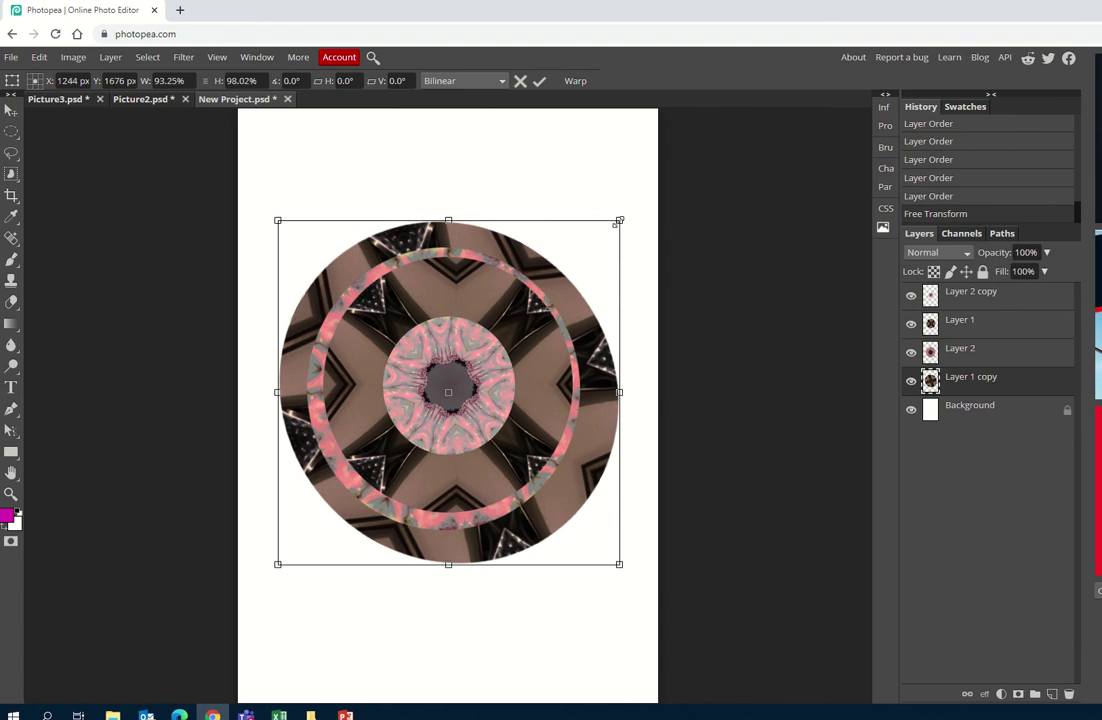
pyautogui.moveTo(619, 220); pyautogui.dragTo(623, 215)
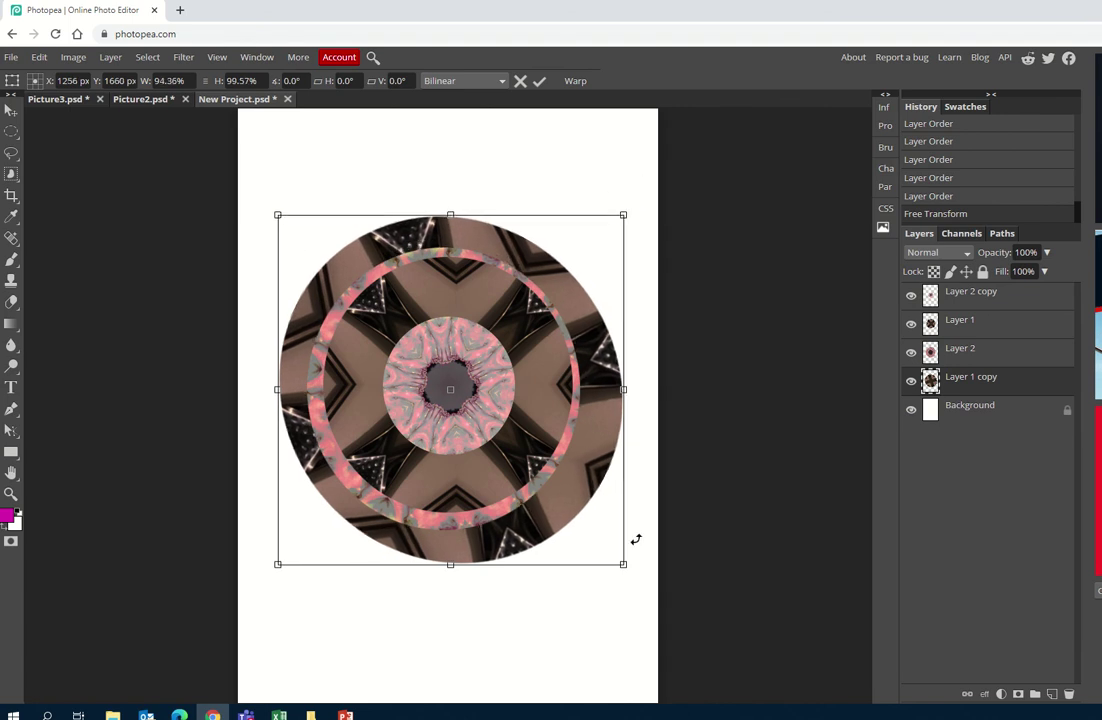
pyautogui.moveTo(626, 566); pyautogui.dragTo(617, 559)
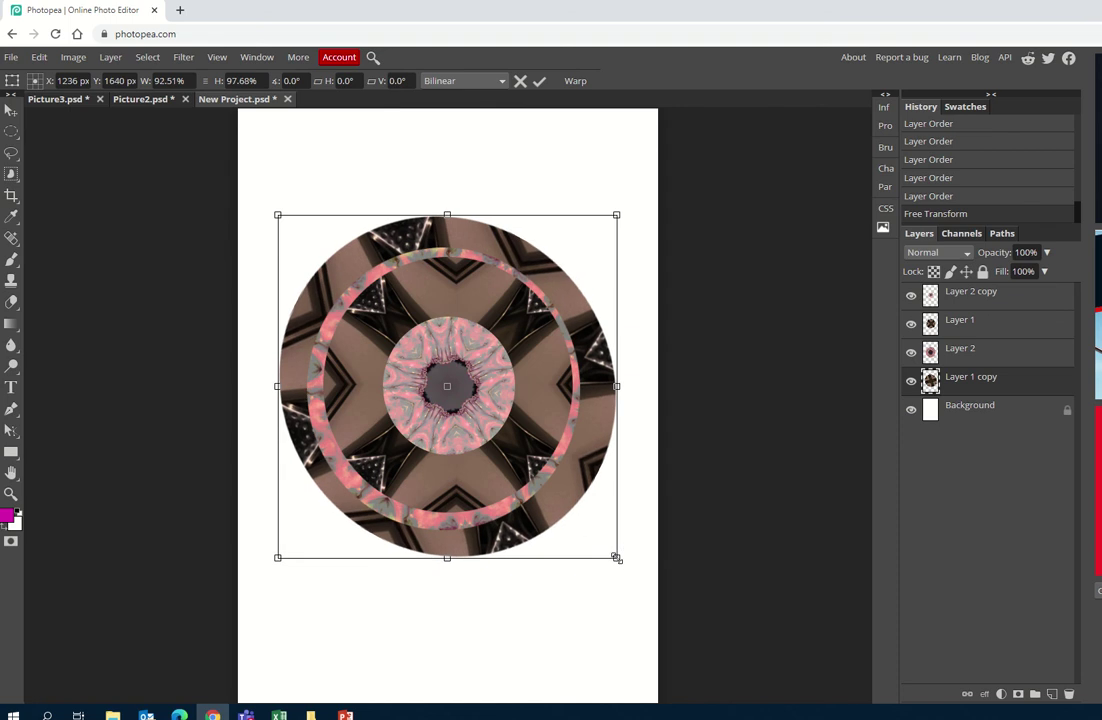
pyautogui.click(540, 81)
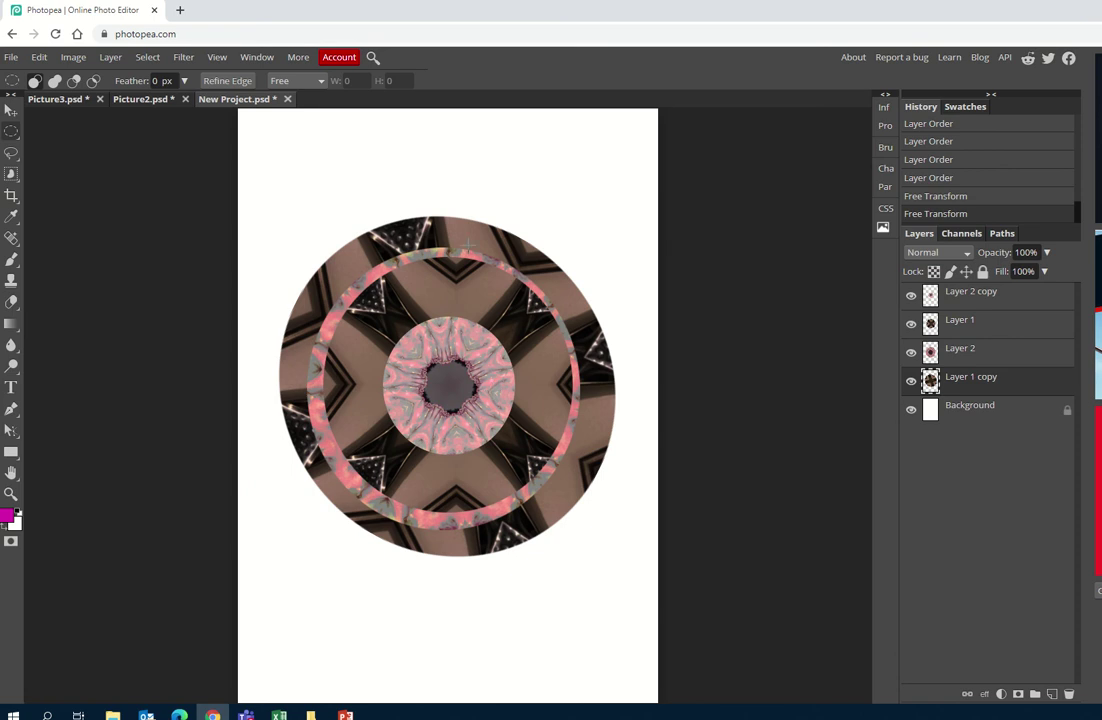
# - Transform Layer 1 copy twice more, turning the outer circle slightly clockwise and making it slightly larger
pyautogui.moveTo(562, 10)
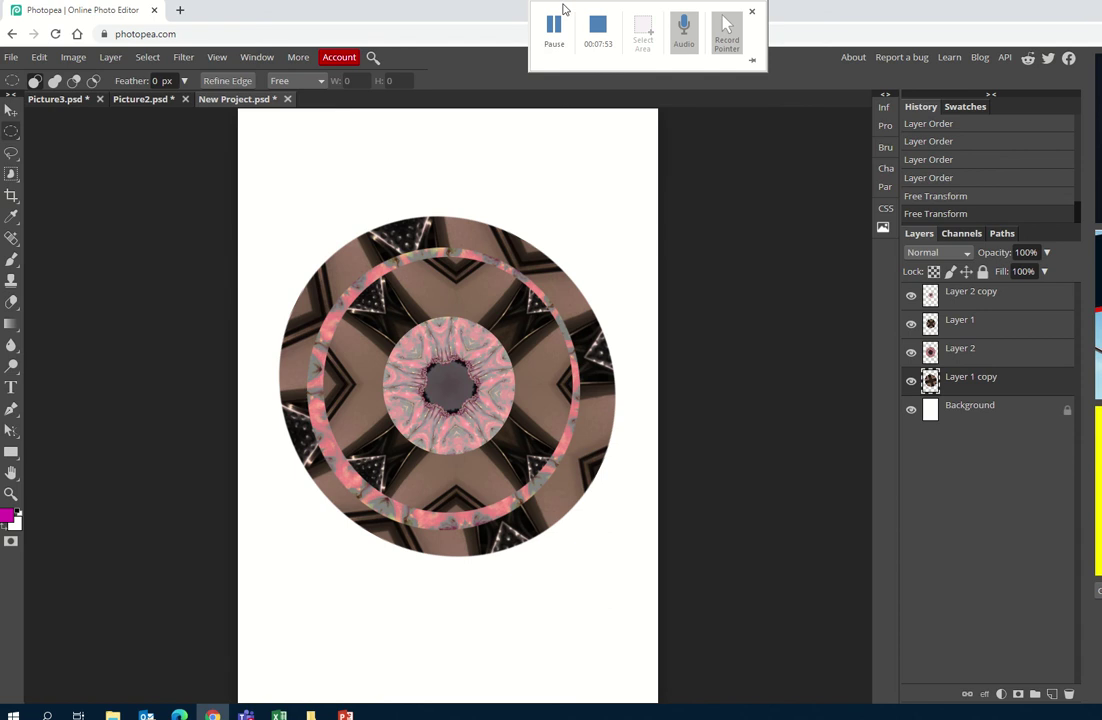
pyautogui.hotkey('ctrl', 'shift', 't')
pyautogui.hotkey('ctrl', 'shift', 't')
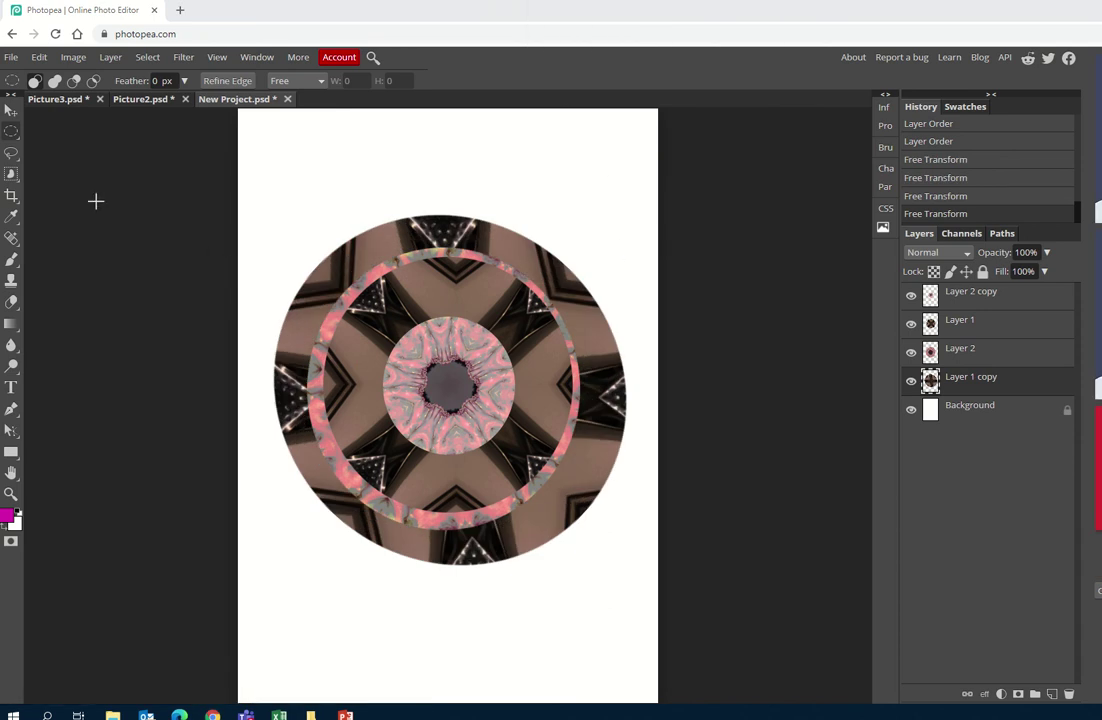
# - Make an elliptical selection along the outer edge of the pink ring
pyautogui.rightClick(16, 133)
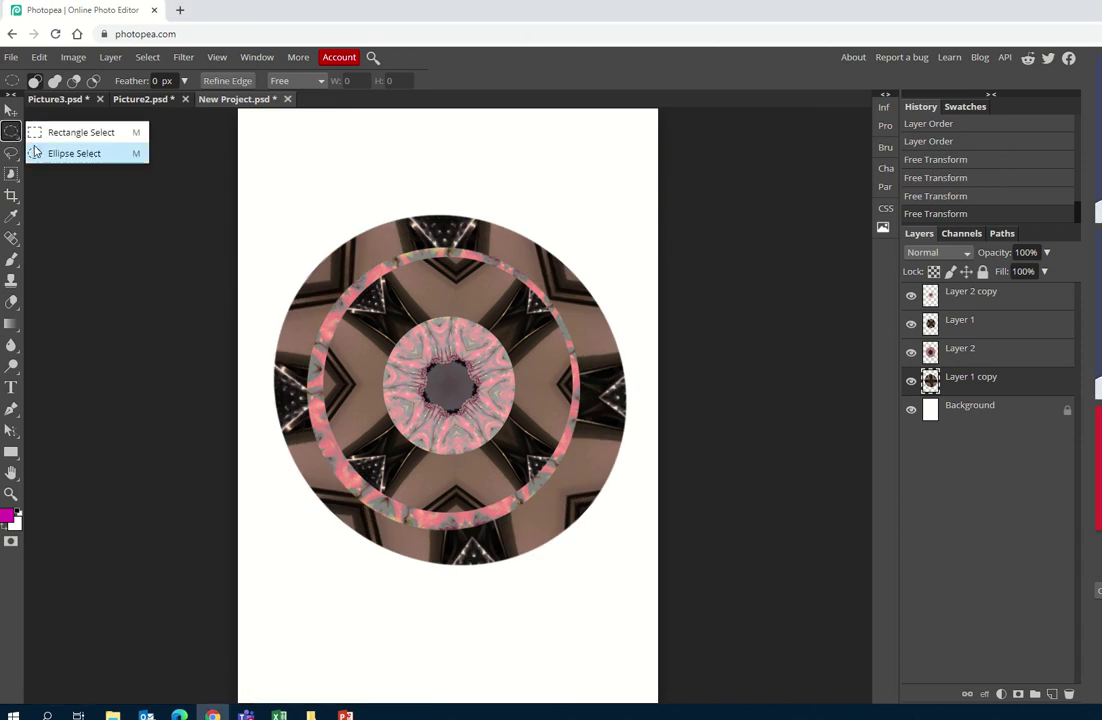
pyautogui.click(74, 152)
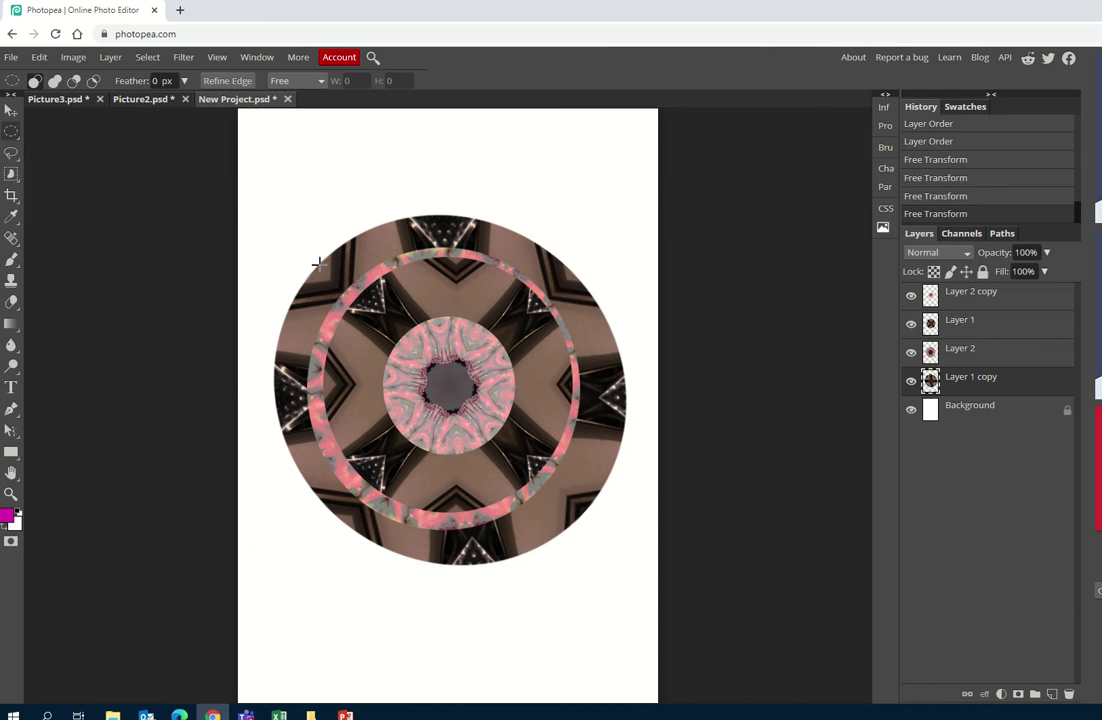
pyautogui.moveTo(317, 266); pyautogui.dragTo(585, 531)
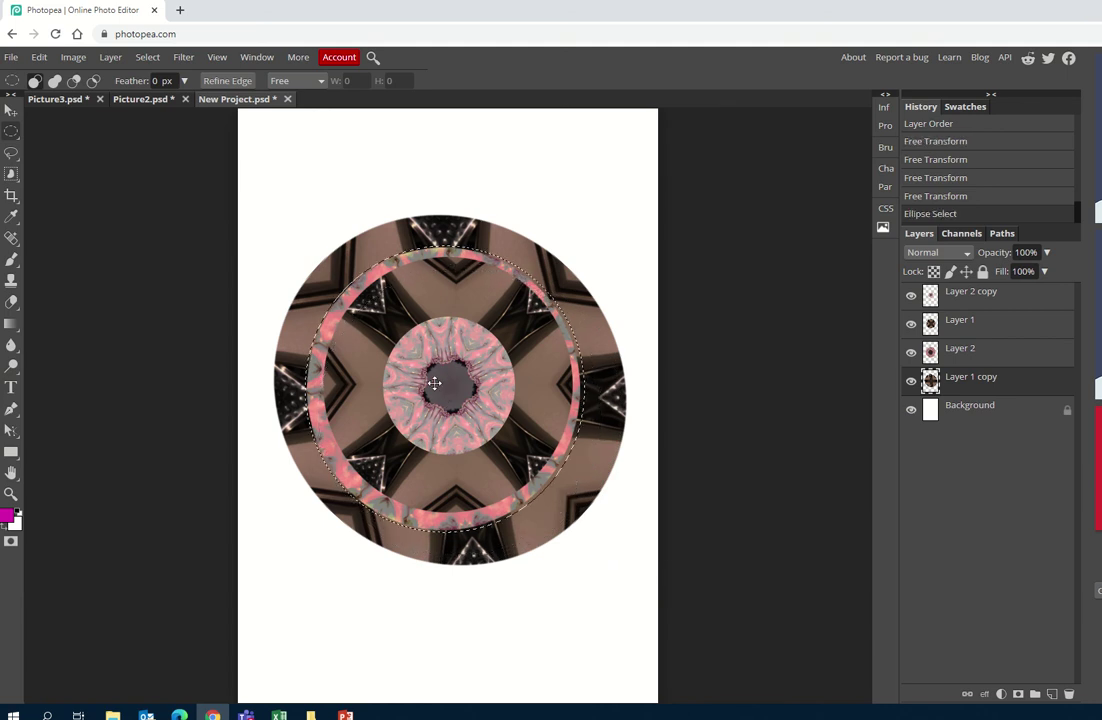
pyautogui.click(434, 383)
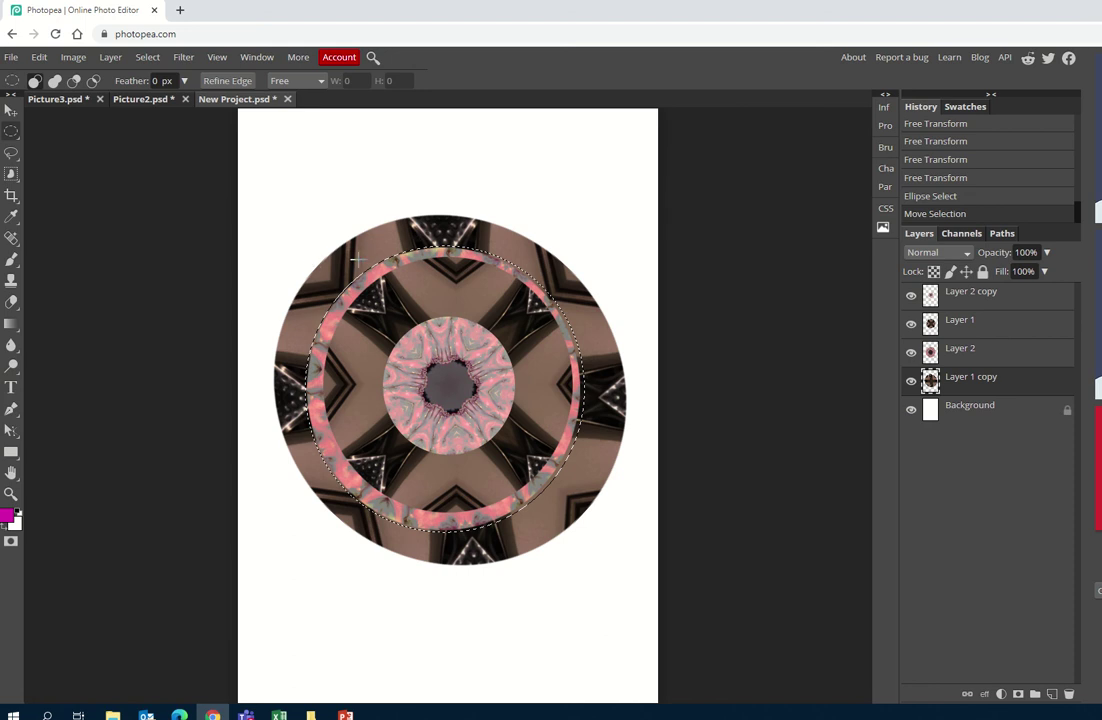
# - Make a larger elliptical selection positioned over the outer circle on Layer 1 copy and invert it
pyautogui.moveTo(338, 259); pyautogui.dragTo(650, 602)
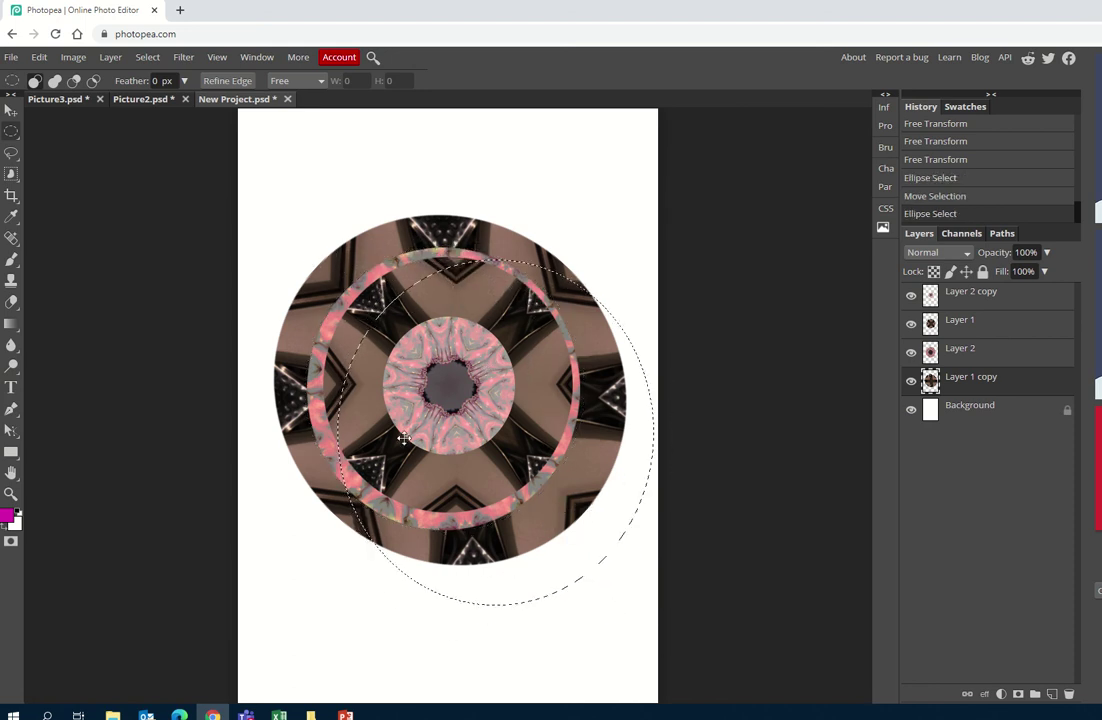
pyautogui.moveTo(424, 421); pyautogui.dragTo(394, 399)
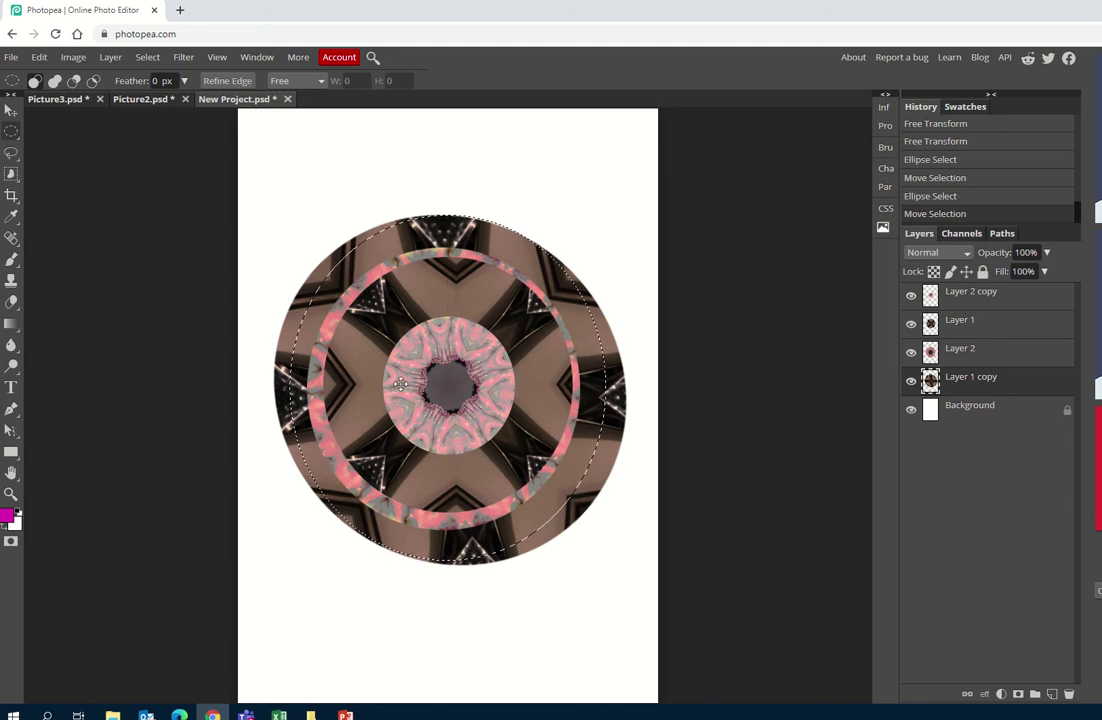
pyautogui.click(148, 57)
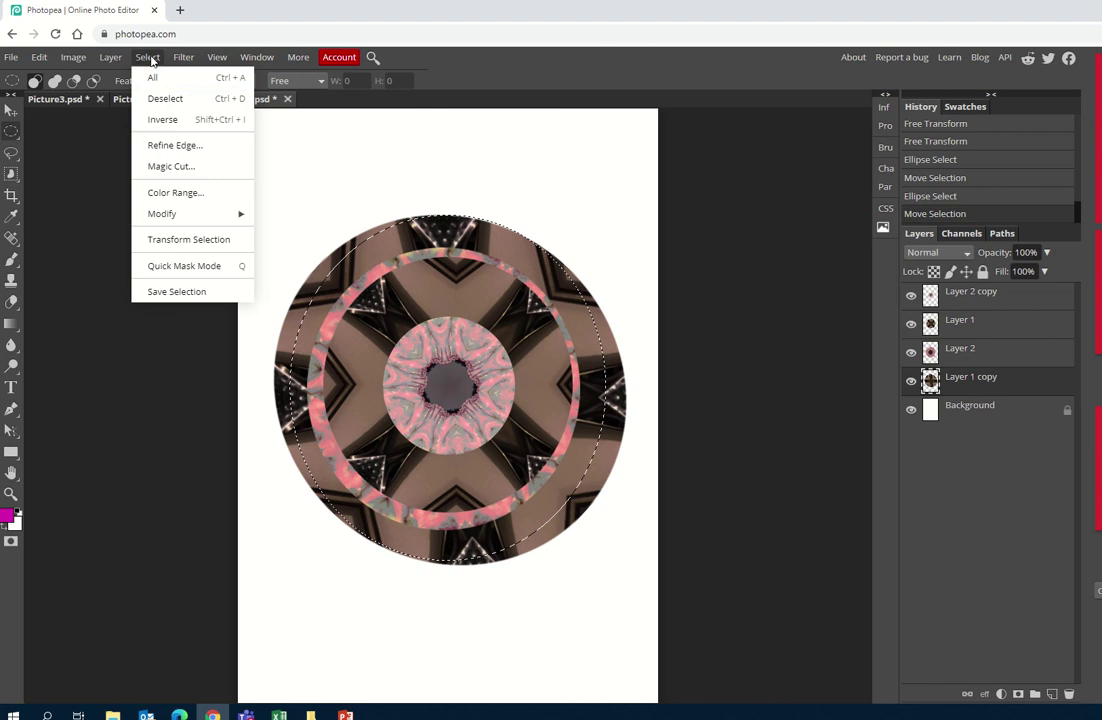
pyautogui.click(161, 121)
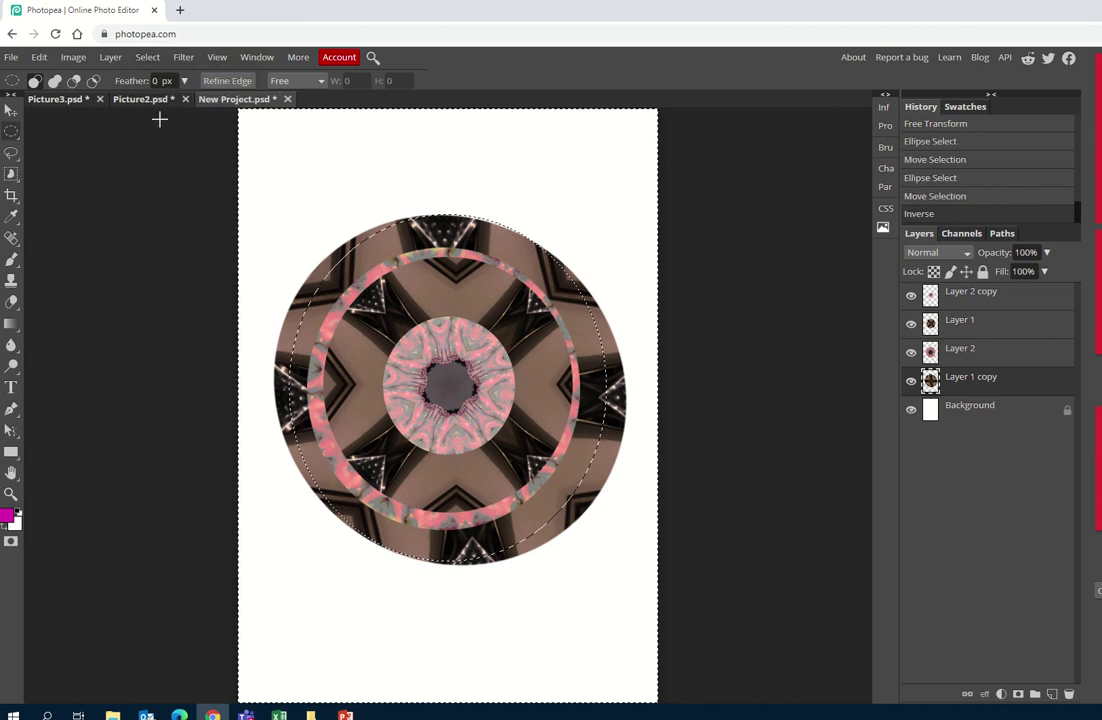
# - Delete the area of Layer 1 copy outside the ellipse to trim the outer circle, and clear the selection
pyautogui.press('Delete')
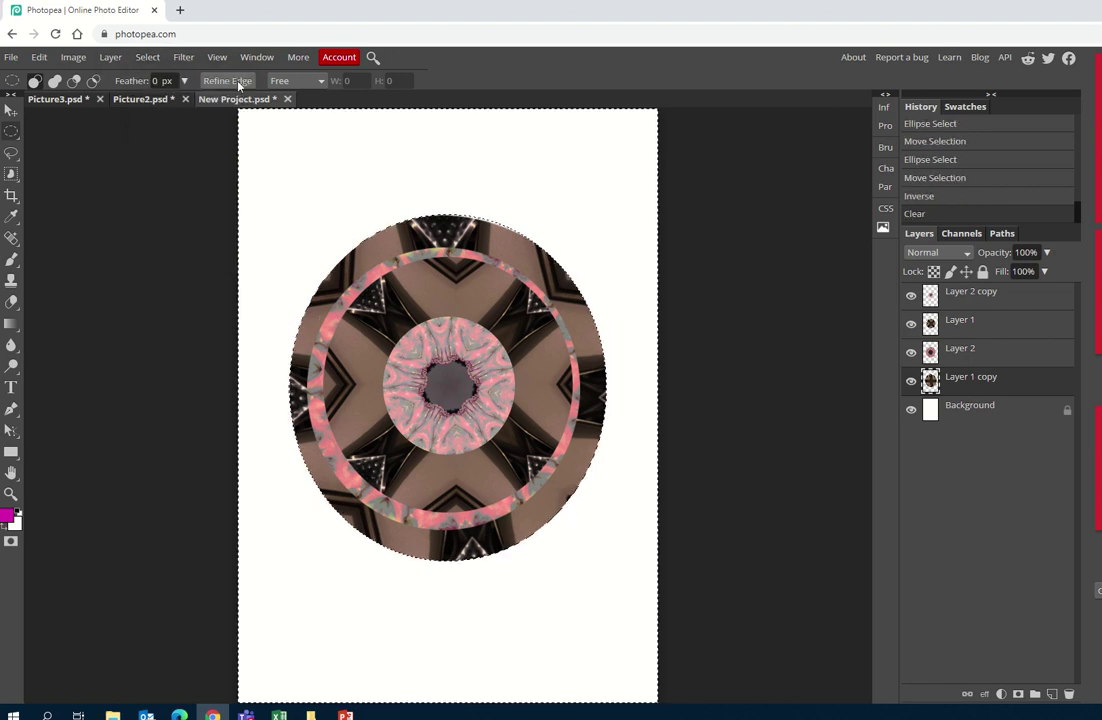
pyautogui.click(147, 57)
pyautogui.click(163, 98)
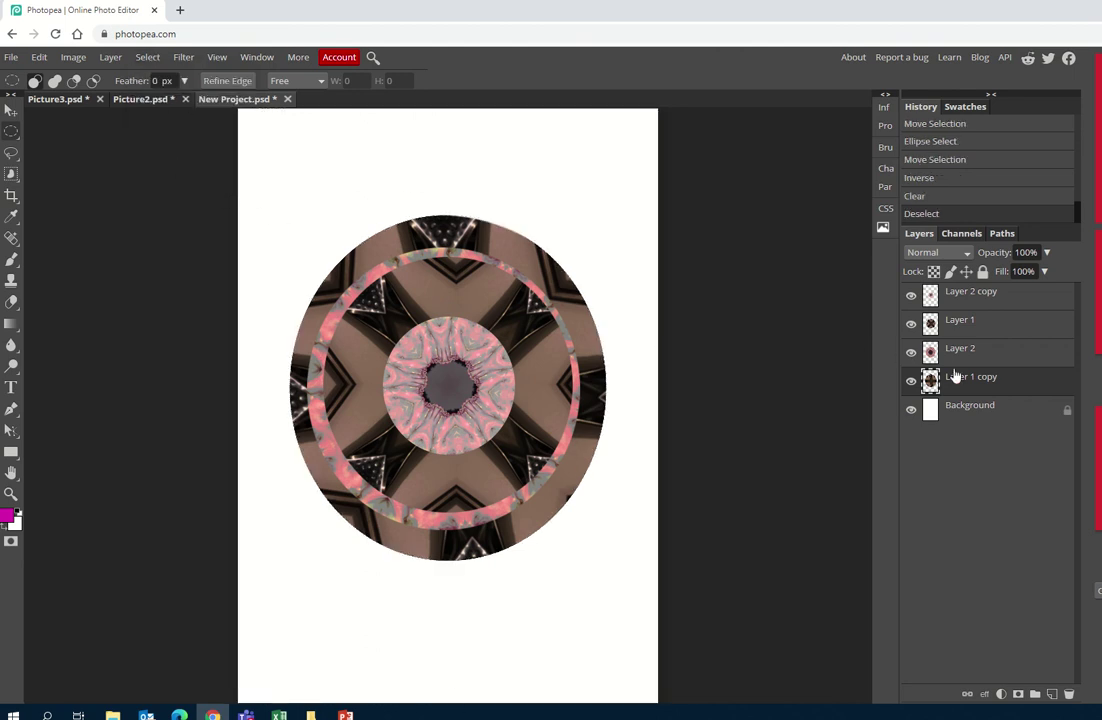
pyautogui.moveTo(972, 351)
pyautogui.mouseDown()
pyautogui.moveTo(976, 390)
pyautogui.moveTo(976, 354)
pyautogui.moveTo(975, 372)
pyautogui.mouseUp()
pyautogui.click(72, 57)
pyautogui.moveTo(91, 80)
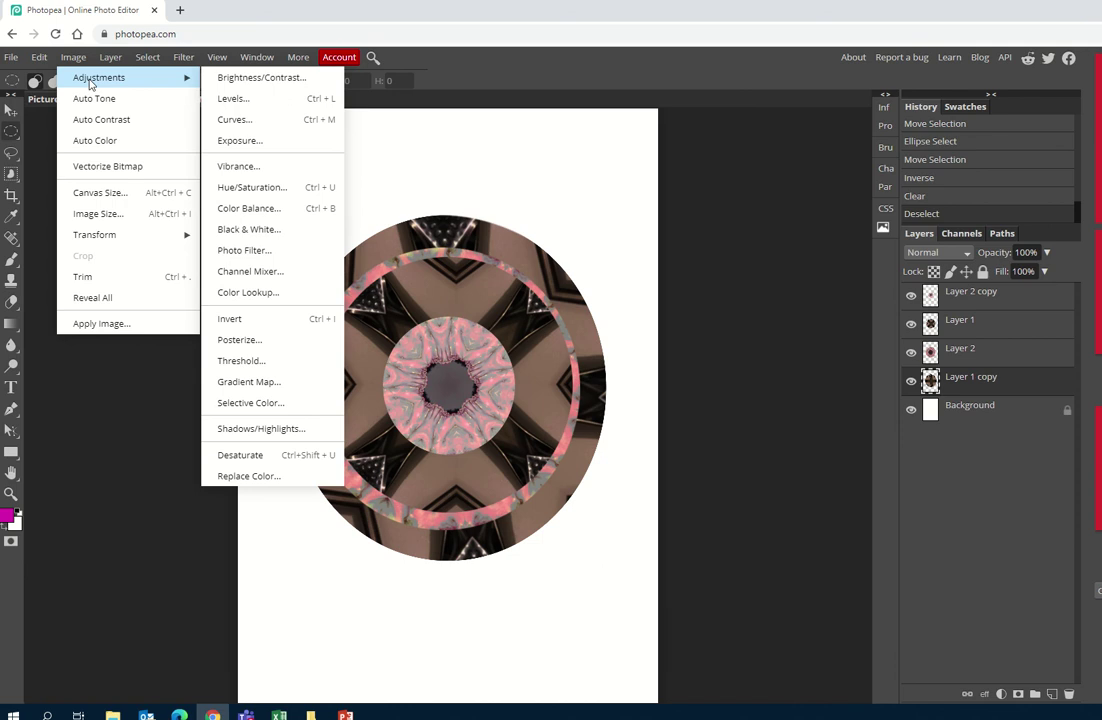
pyautogui.click(257, 58)
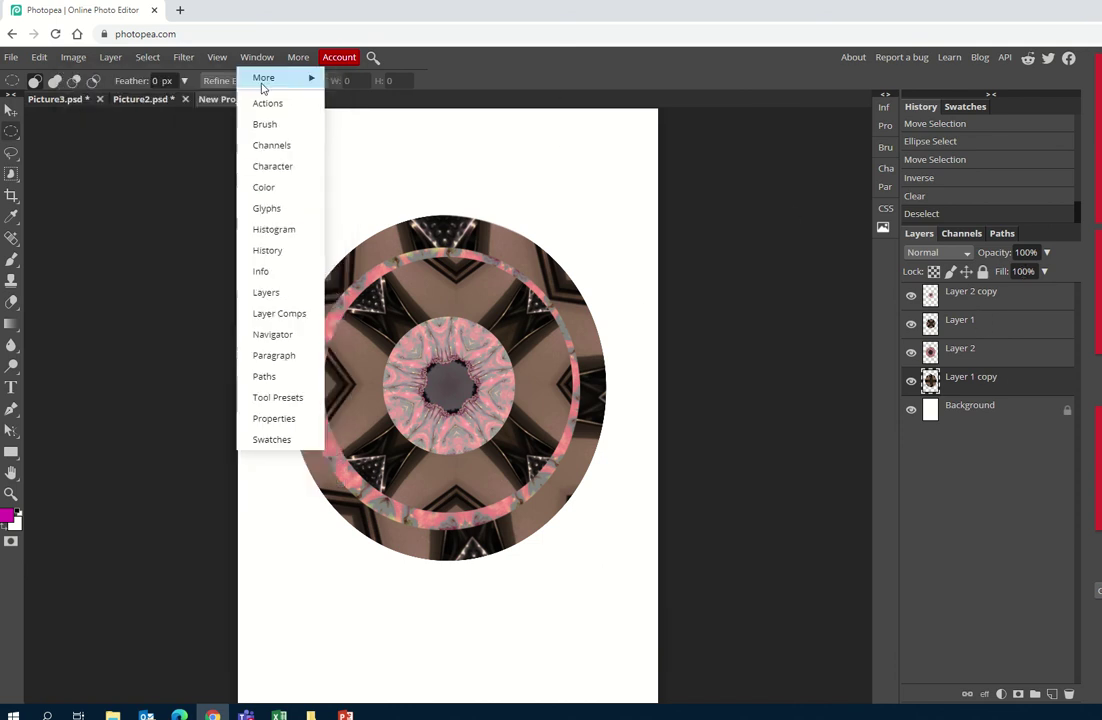
pyautogui.moveTo(73, 57)
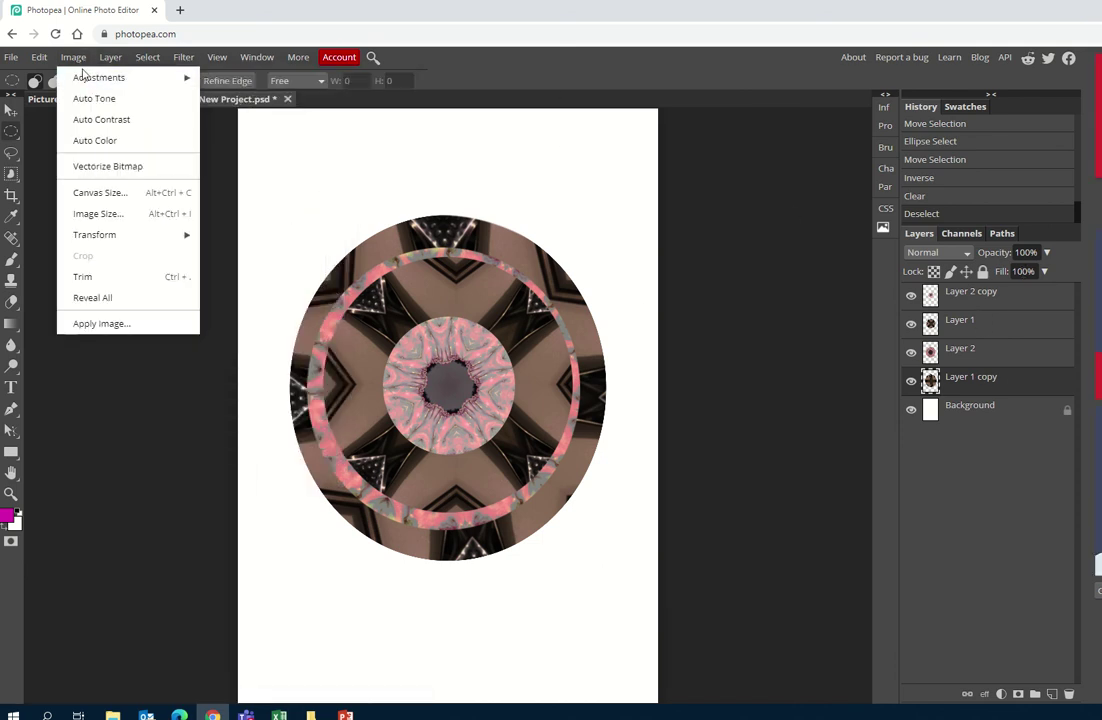
pyautogui.moveTo(93, 80)
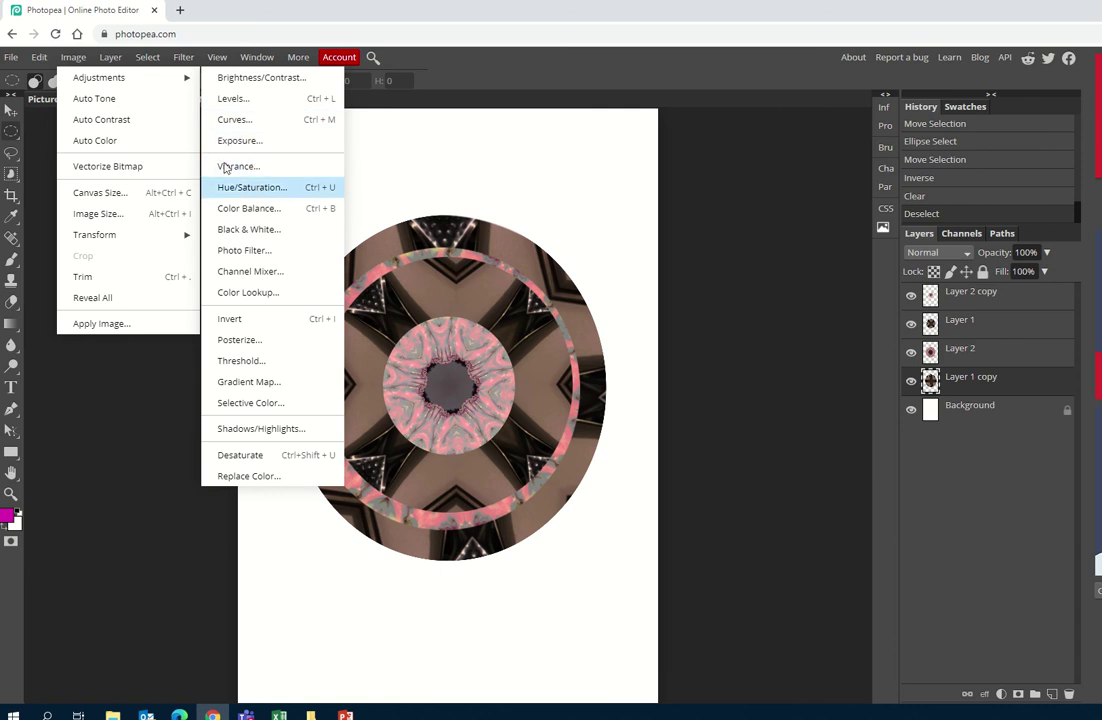
pyautogui.click(64, 397)
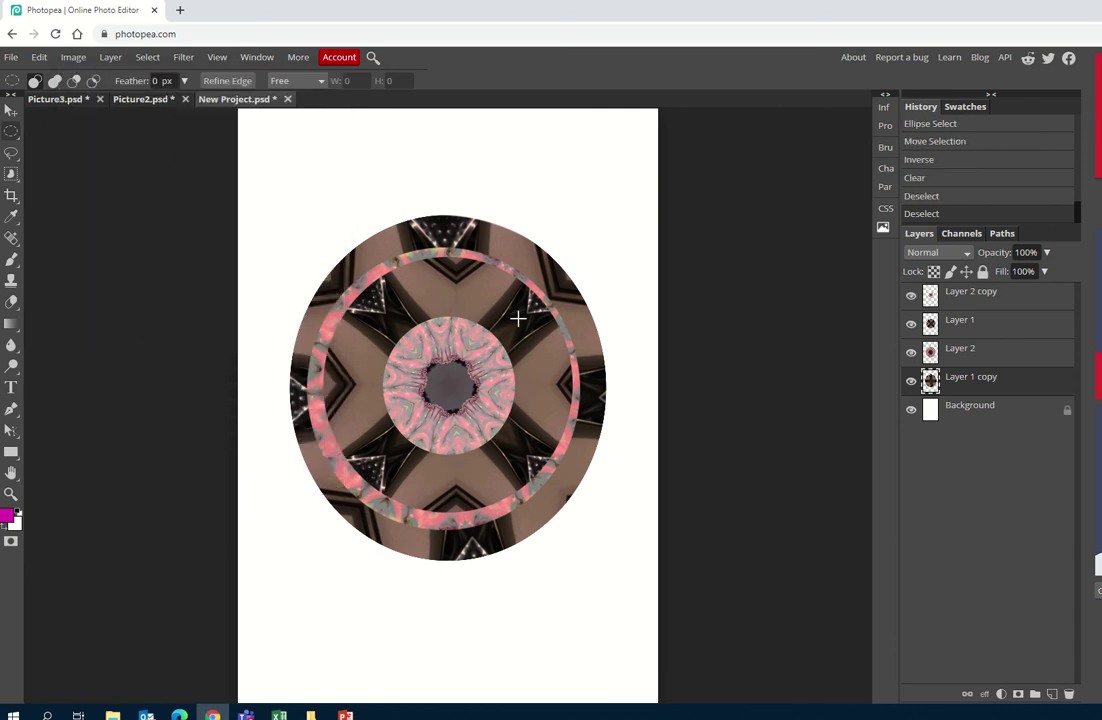
# - Export the composition as a PDF at 2480 × 3508 px and 100% quality, and open the downloaded New Project.pdf
pyautogui.click(11, 58)
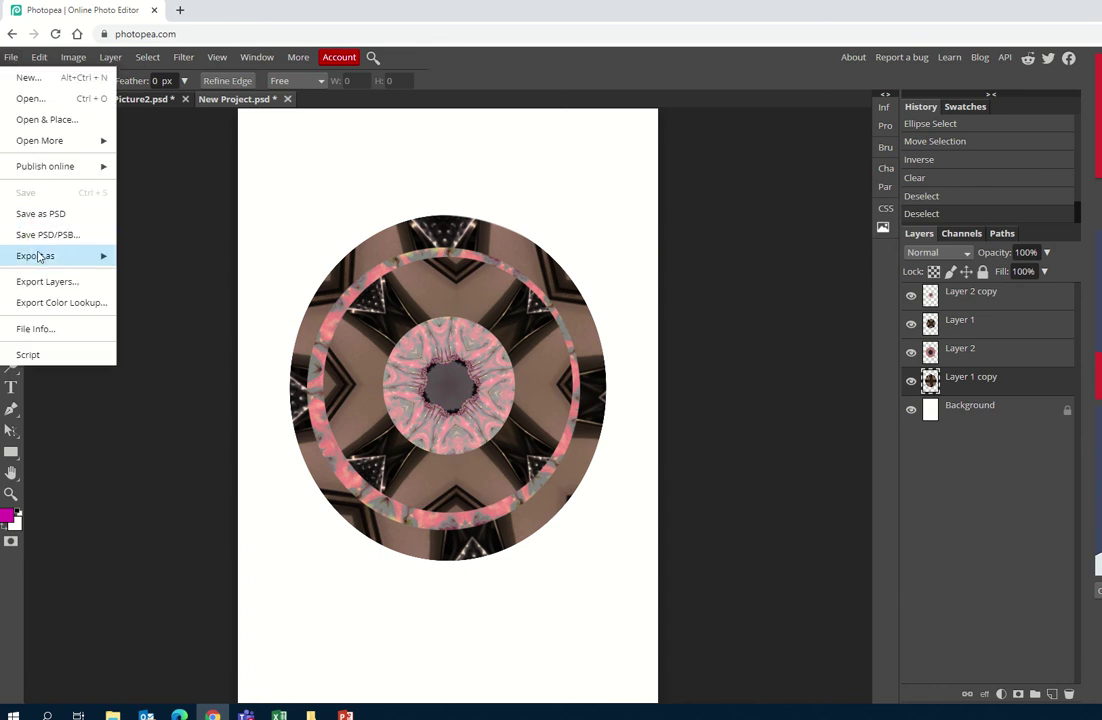
pyautogui.moveTo(38, 258)
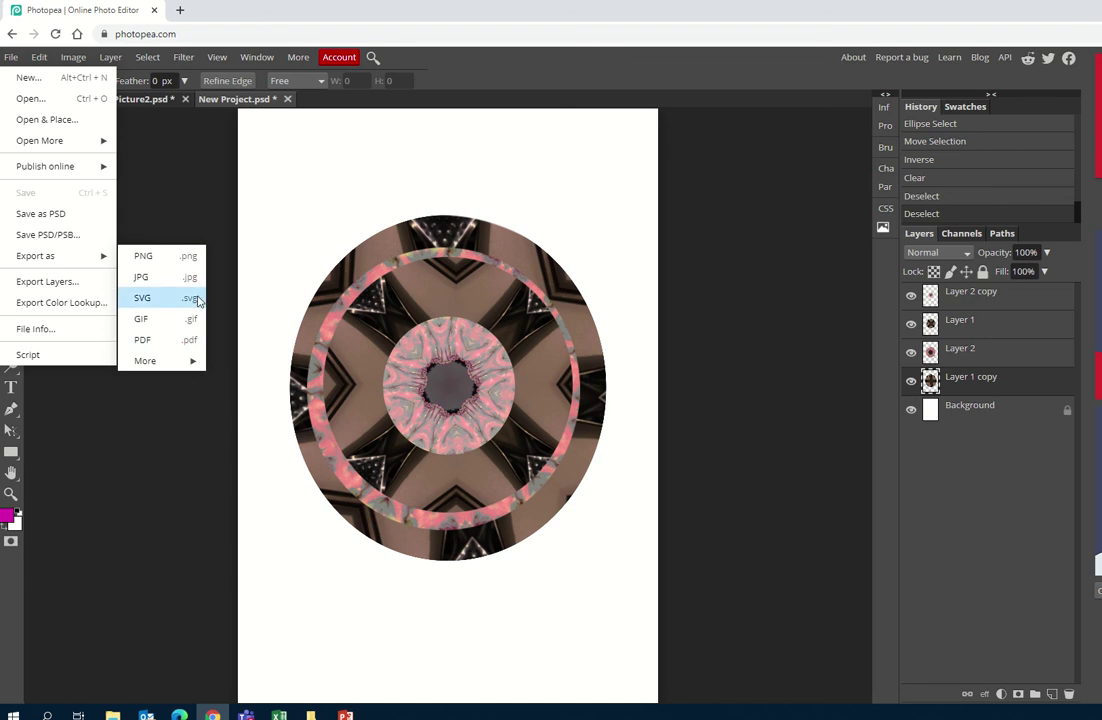
pyautogui.click(170, 345)
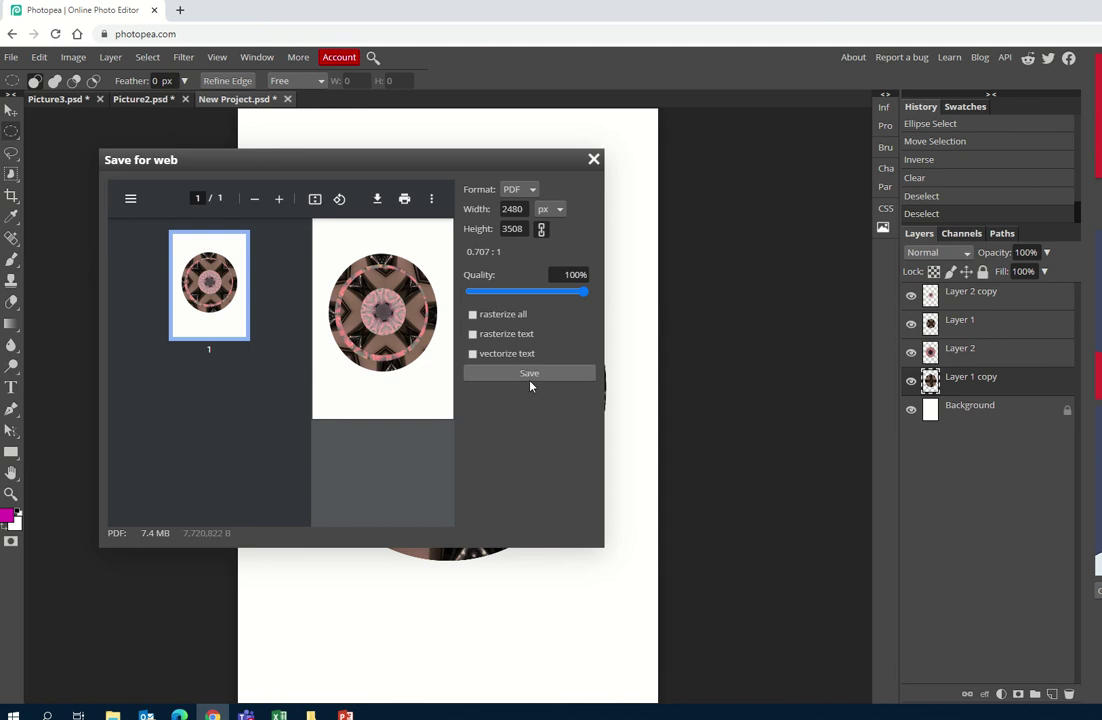
pyautogui.click(529, 376)
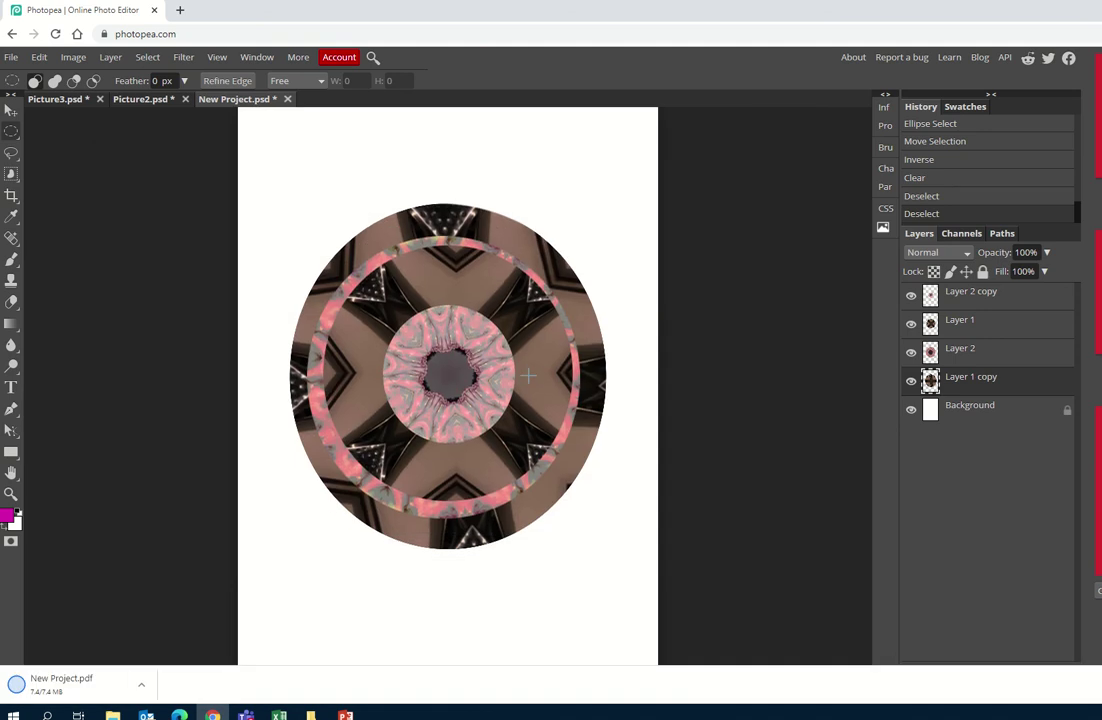
pyautogui.click(86, 700)
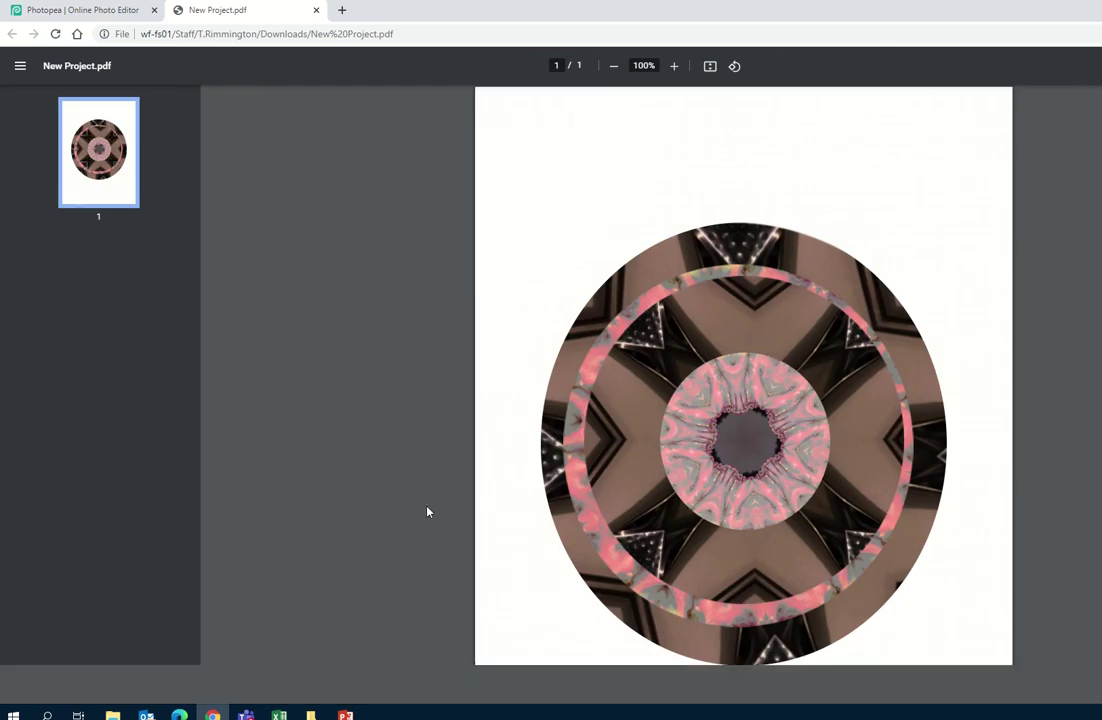
pyautogui.moveTo(567, 18)
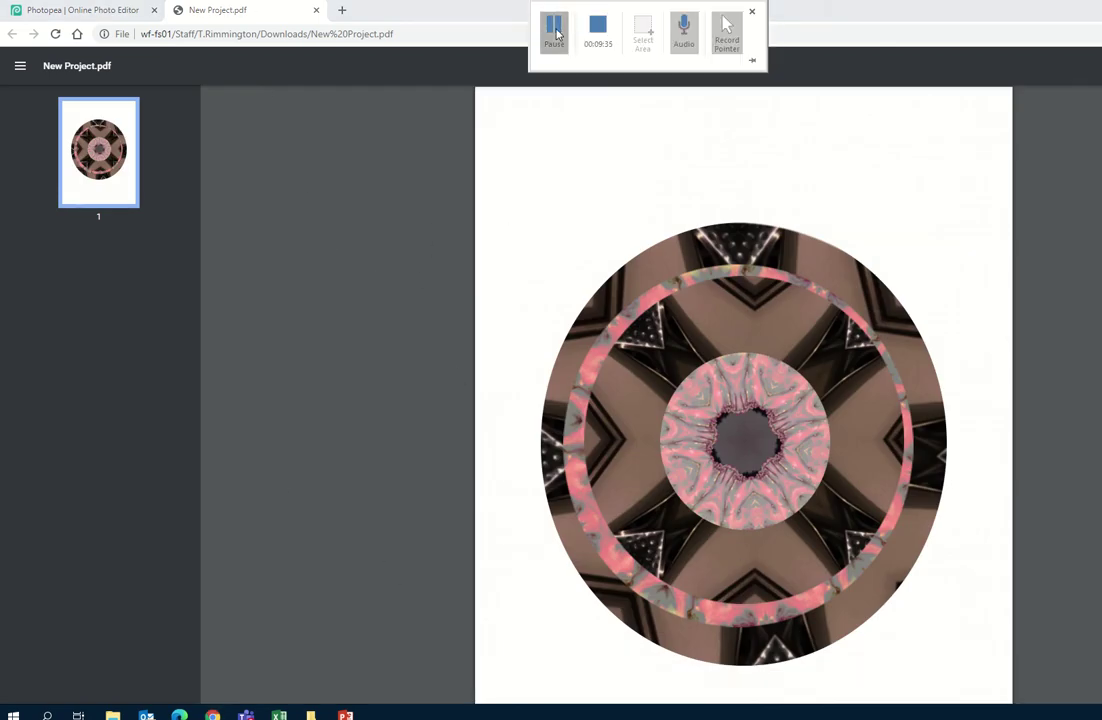